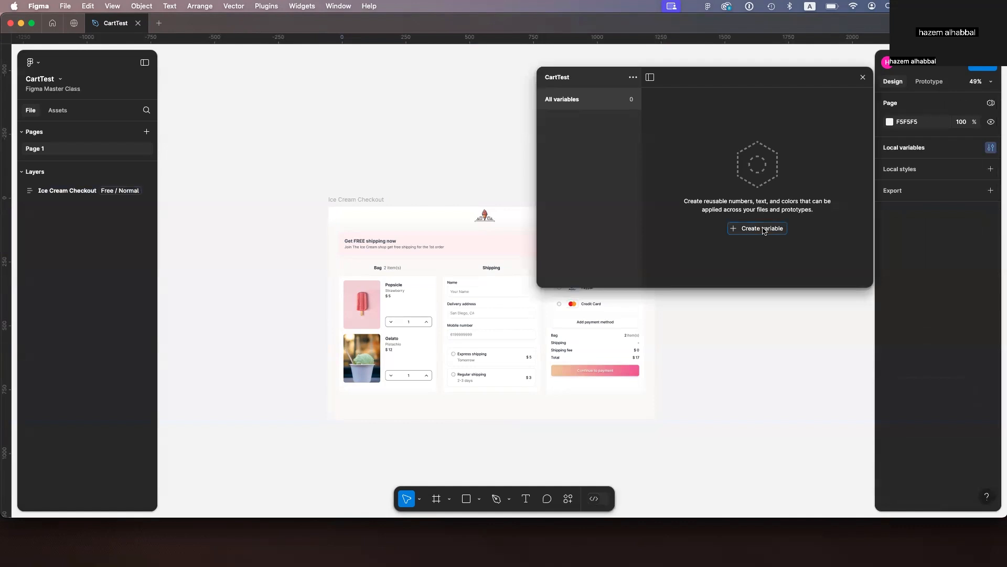
Step: Create a number variable named Item/PopsicleCount with a value of 1
click(762, 261)
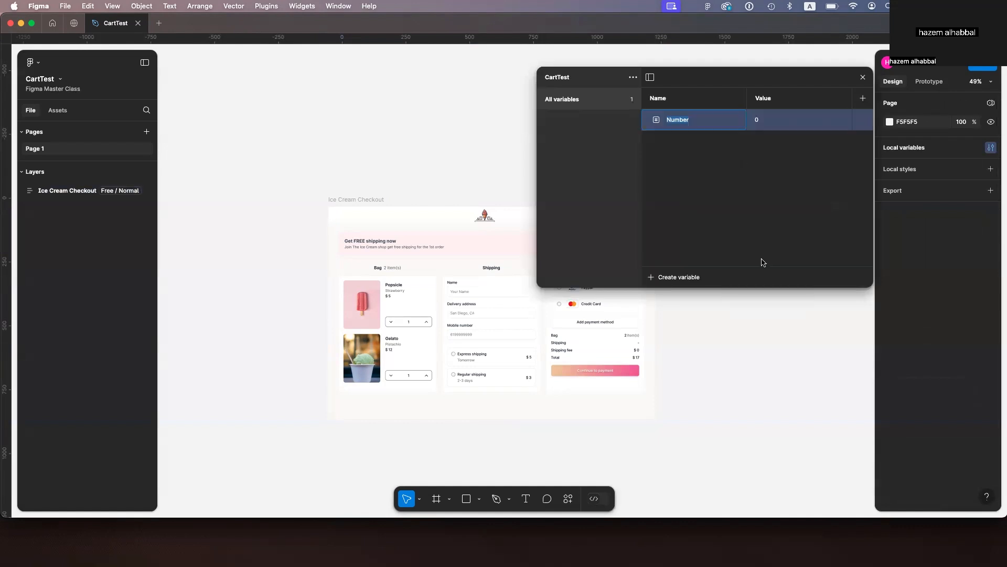
text(Item)
text(/PopsicleCount)
click(767, 126)
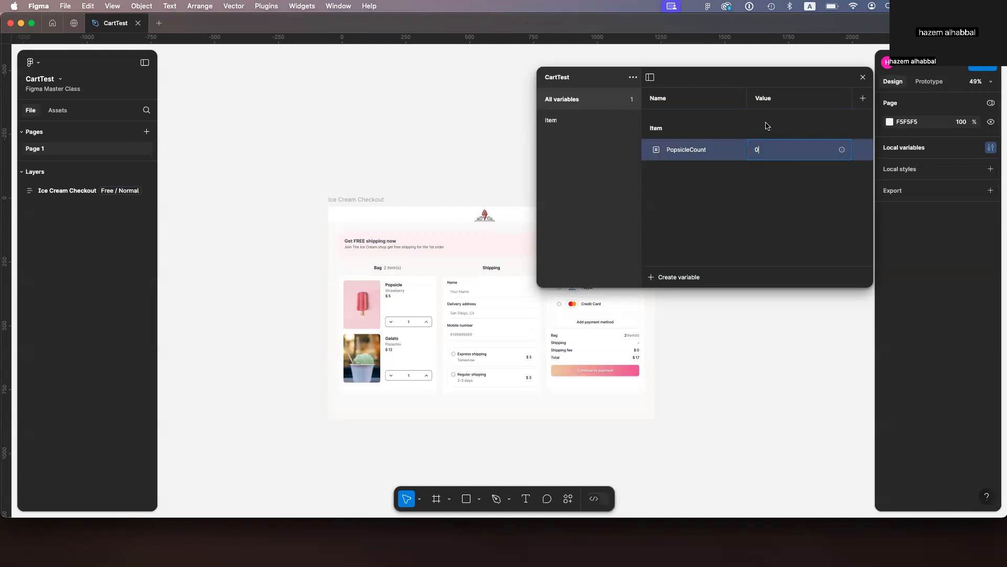
text(1)
key(Return)
Step: Duplicate the PopsicleCount variable and rename the copy GelatoCount
key(super+d)
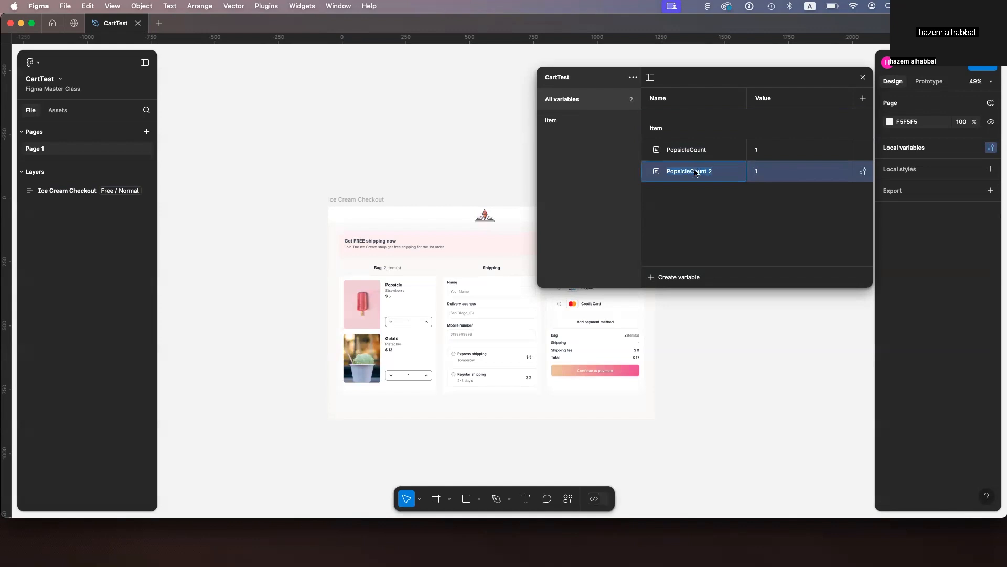
drag(714, 172, 664, 168)
text(GelatoCount)
key(Return)
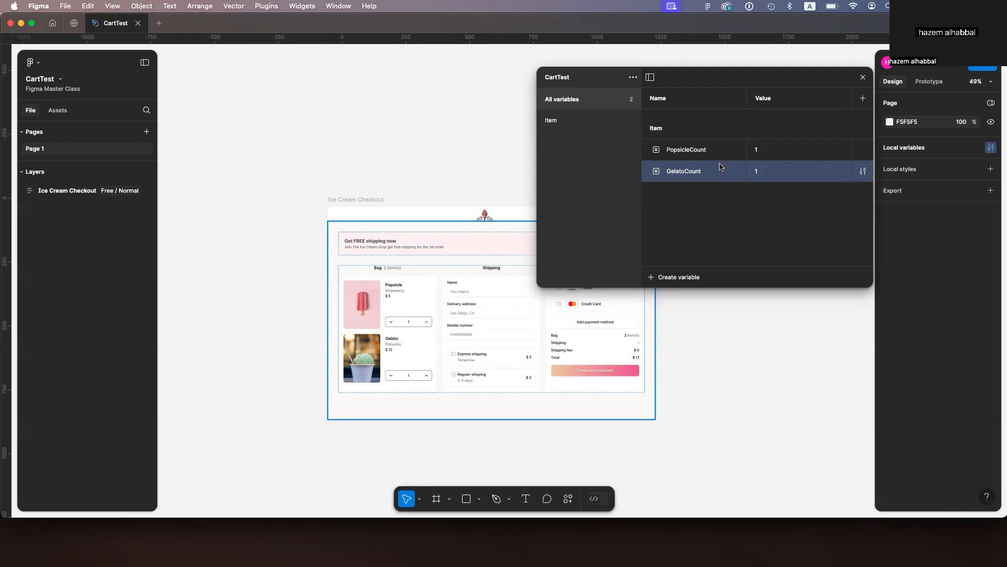
Step: Add a GelatoPrice variable in the Item group with a value of 12
key(shift+Return)
double_click(722, 193)
key(BackSpace)
key(BackSpace)
key(BackSpace)
key(BackSpace)
key(BackSpace)
key(BackSpace)
key(BackSpace)
text(Price)
click(770, 196)
text(2)
key(Return)
Step: Add a PopsiclePrice variable with a value of 5 and set MinimumValue's value to 0
key(shift+Return)
text(sicle)
key(super+Right)
key(BackSpace)
key(BackSpace)
click(759, 215)
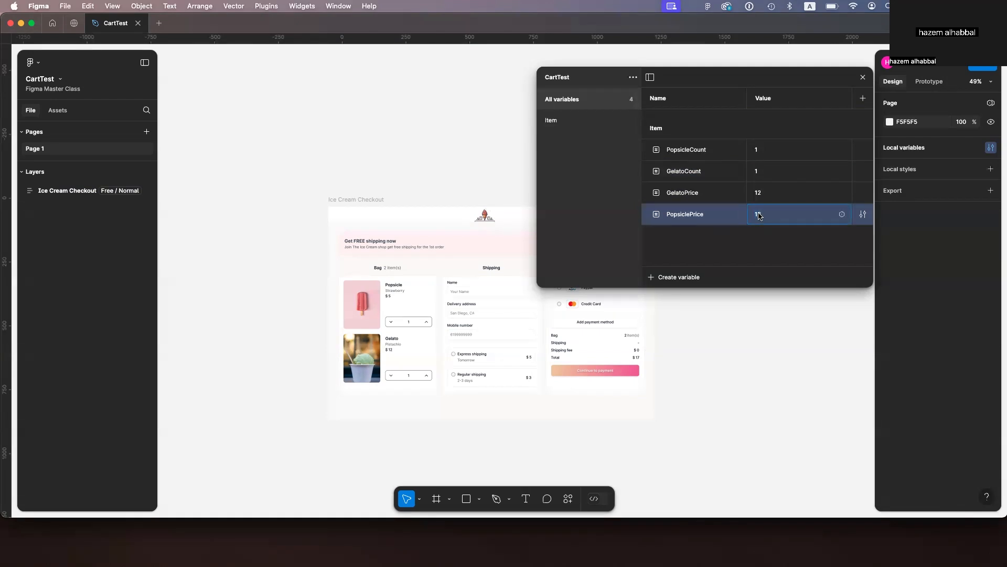
text(5)
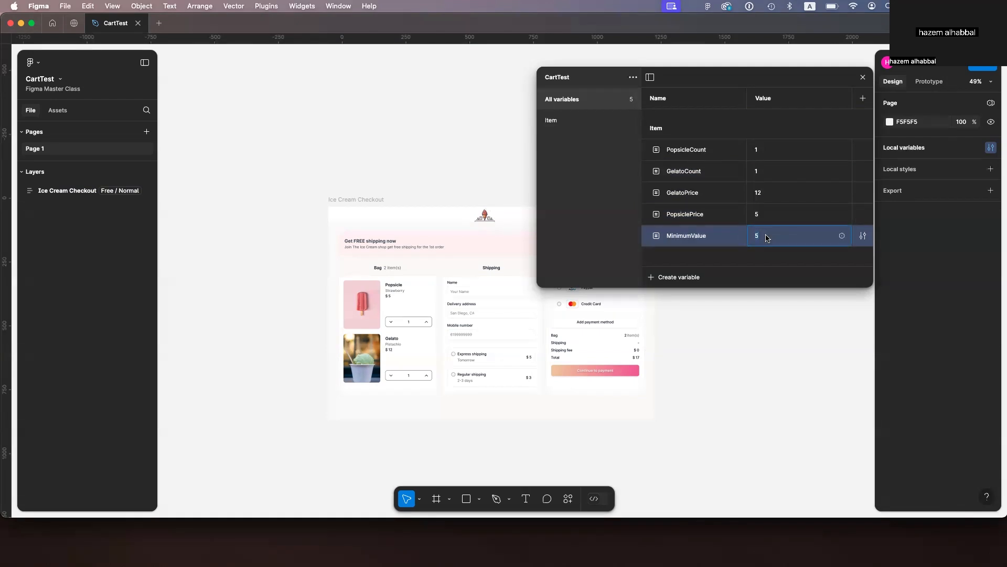
text(0)
key(Return)
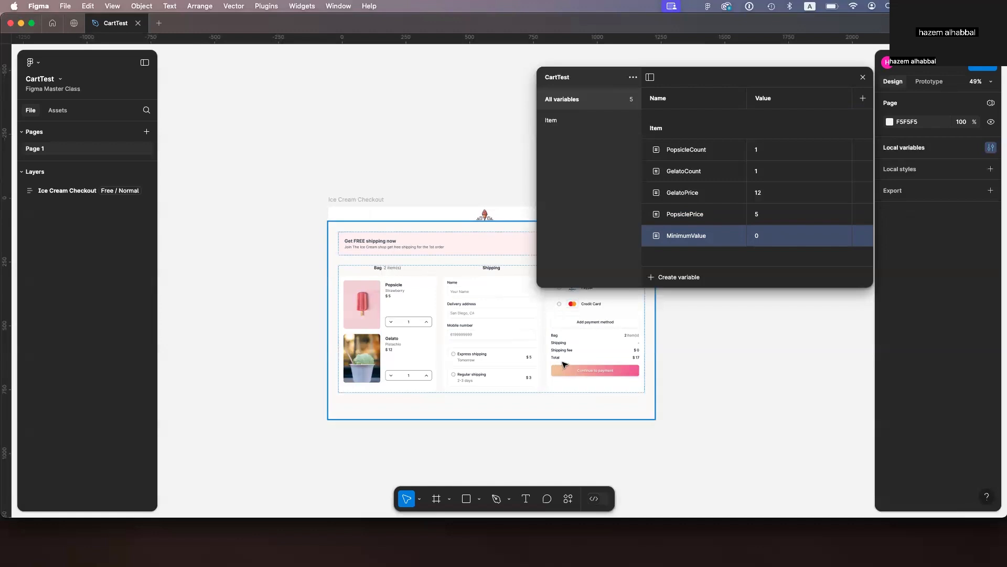
Step: Create a new number variable named Cart/TotalPrice and open the Cart group
click(658, 279)
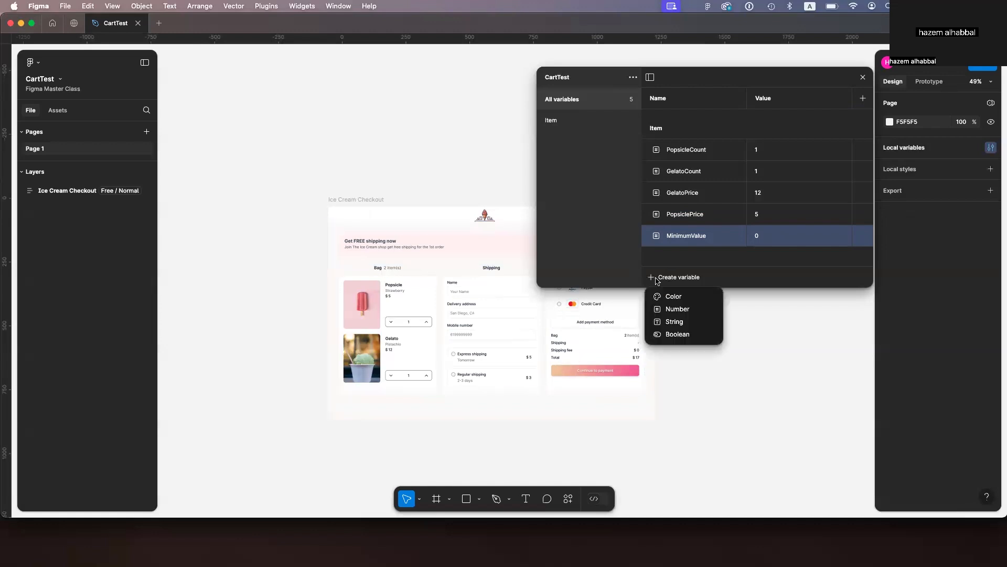
click(669, 309)
text(Car)
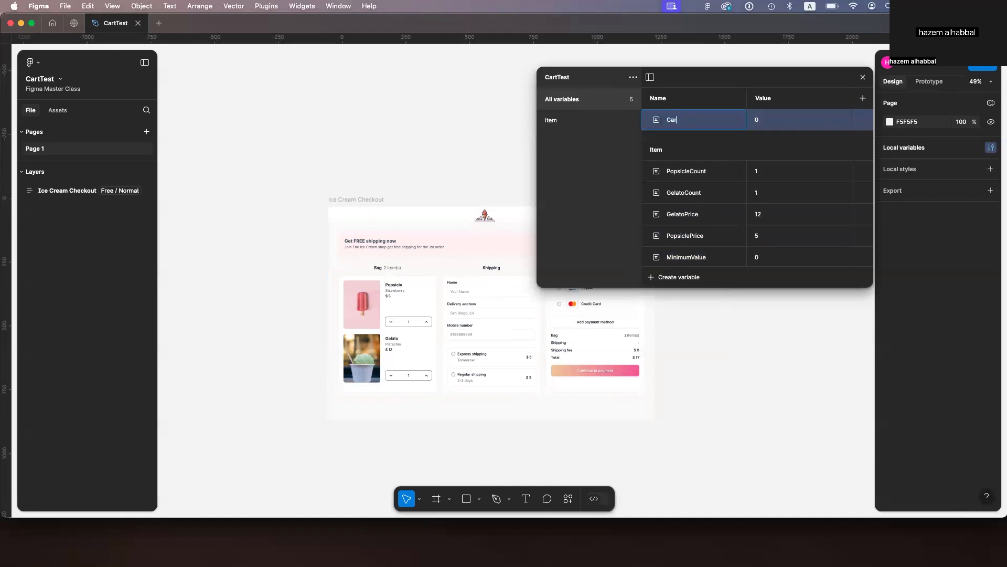
text(t/TotalPrice)
key(Return)
click(570, 137)
click(679, 120)
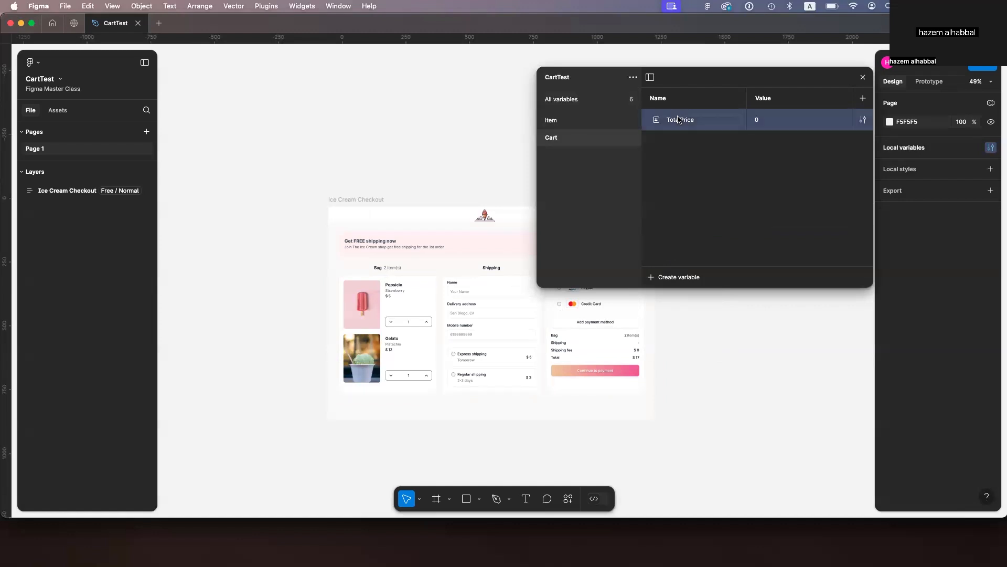
Step: Add a second Cart variable named BagsTotal
key(shift+Return)
text(BagsTota)
key(BackSpace)
text(tal)
key(Return)
Step: Set TotalPrice to 17 and BagsTotal to 2, then close the variables panel
click(763, 120)
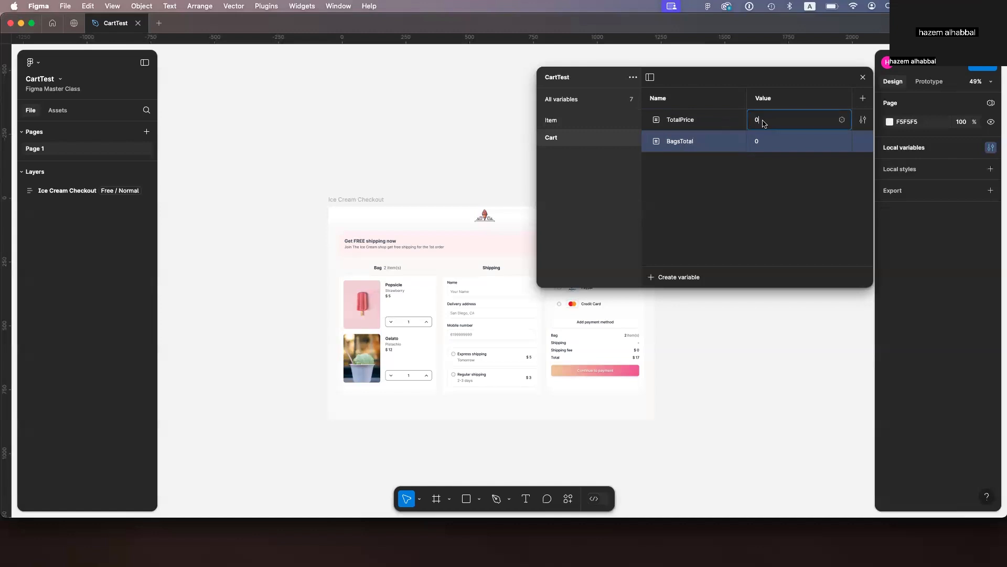
text(17)
click(757, 143)
text(2)
key(Return)
click(863, 77)
Step: Bind the popsicle quantity text to the Item/PopsicleCount variable
super+click(411, 323)
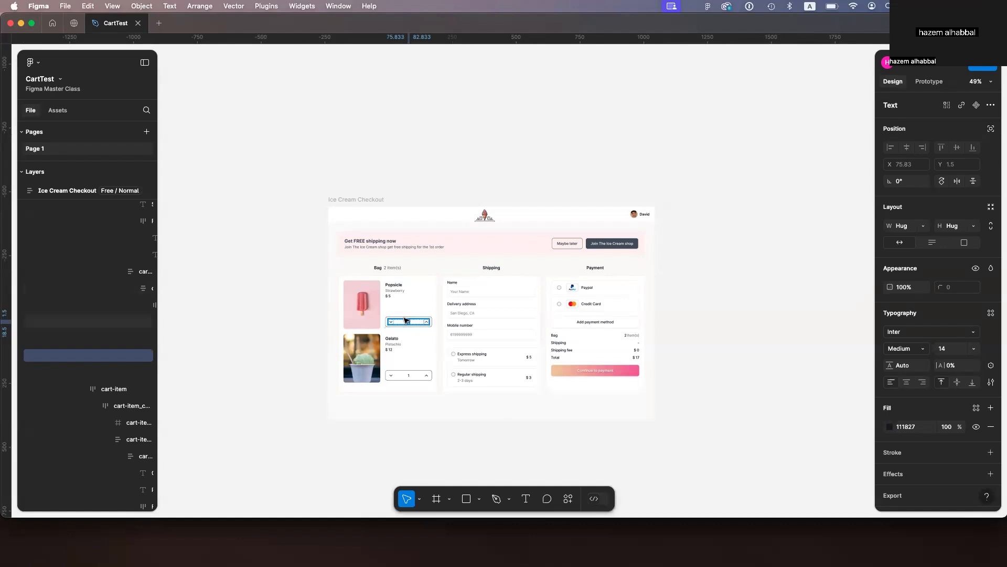
scroll(411, 322, up, 5)
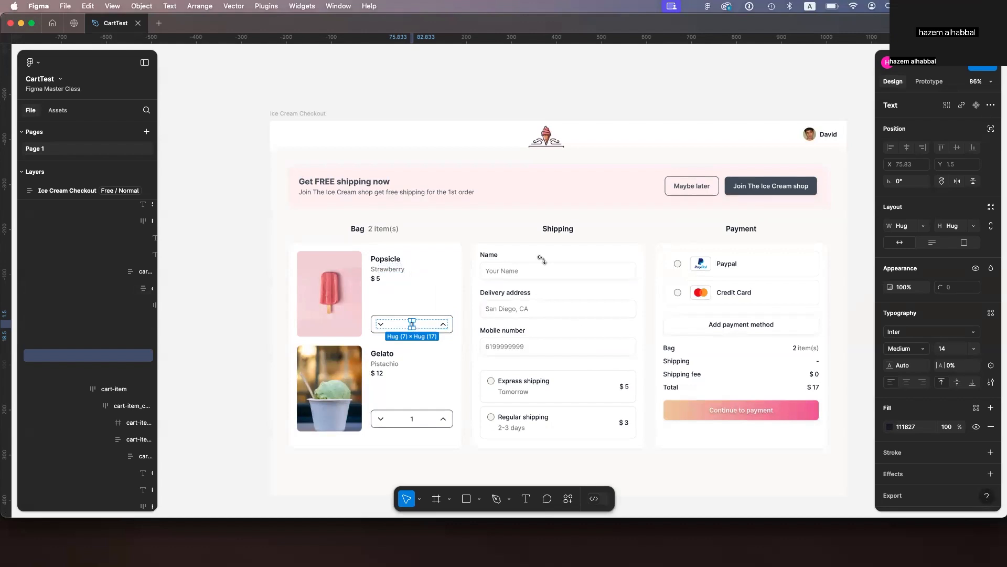
click(991, 365)
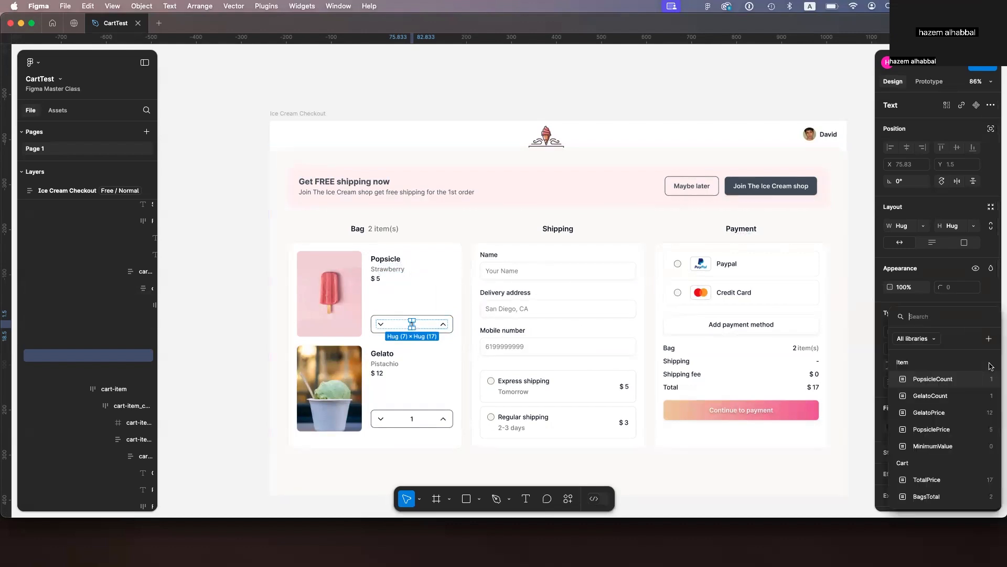
click(950, 382)
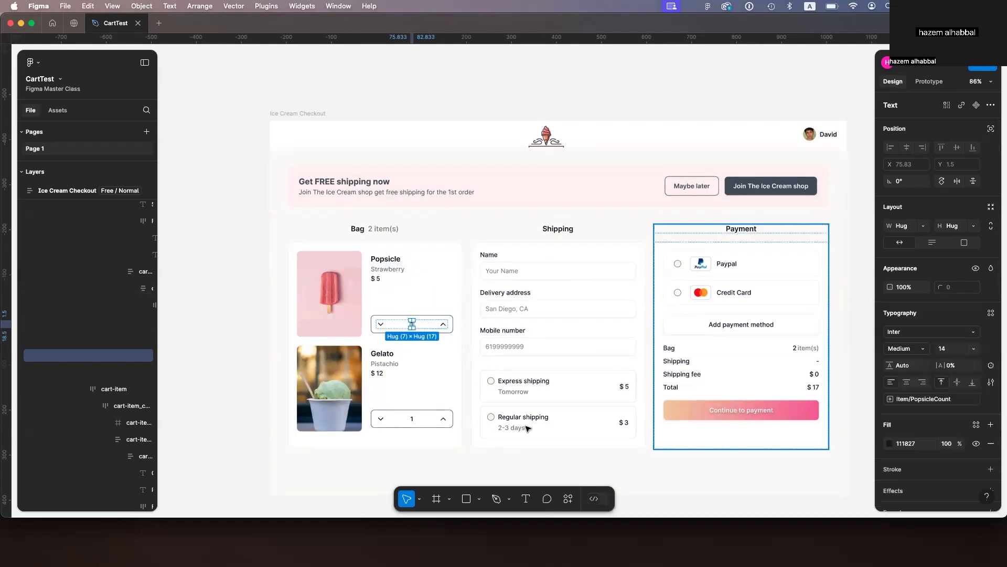
Step: Bind the gelato quantity text to the Item/GelatoCount variable
click(413, 420)
click(991, 365)
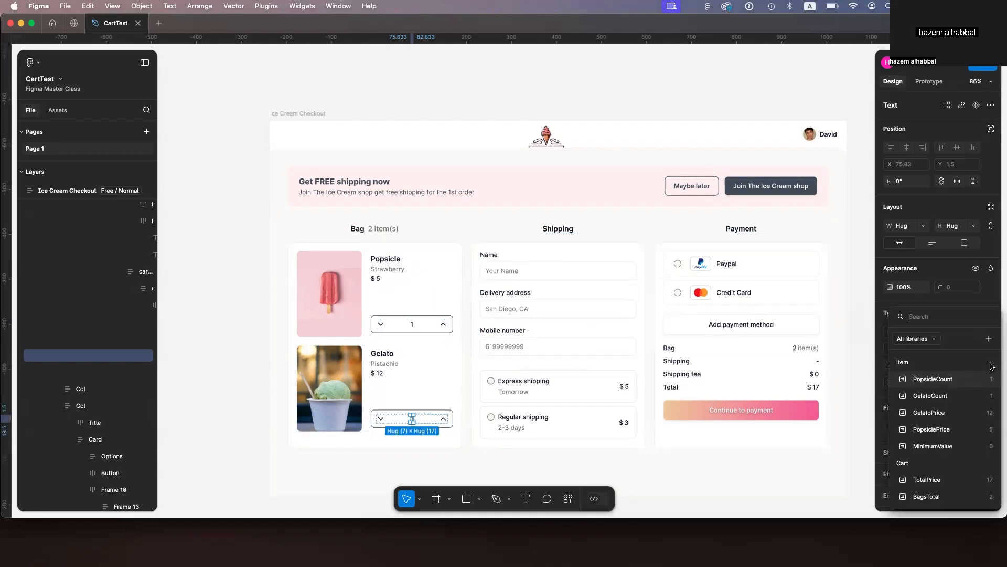
click(939, 398)
Step: Bind the popsicle price text to the Item/PopsiclePrice variable
click(378, 279)
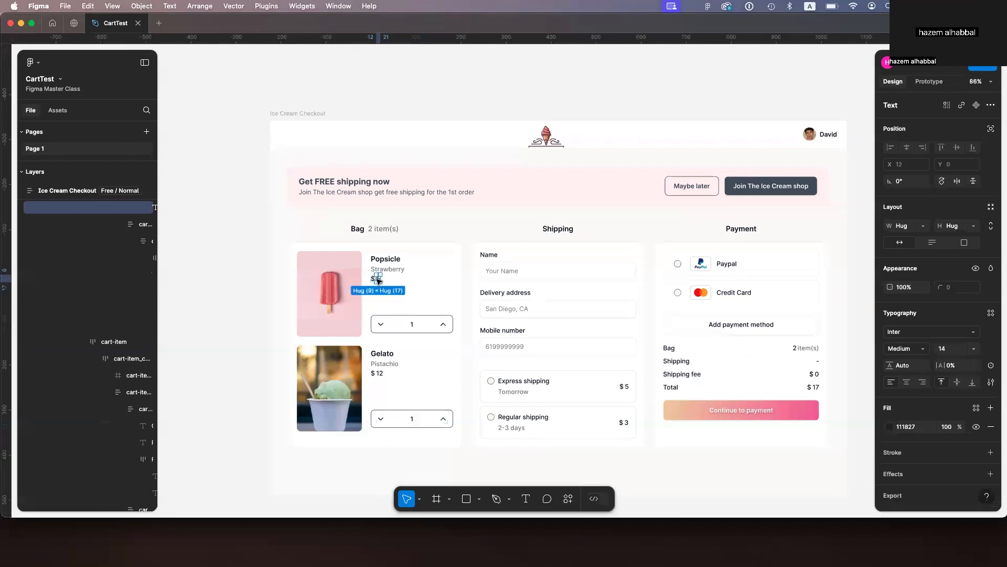
click(992, 365)
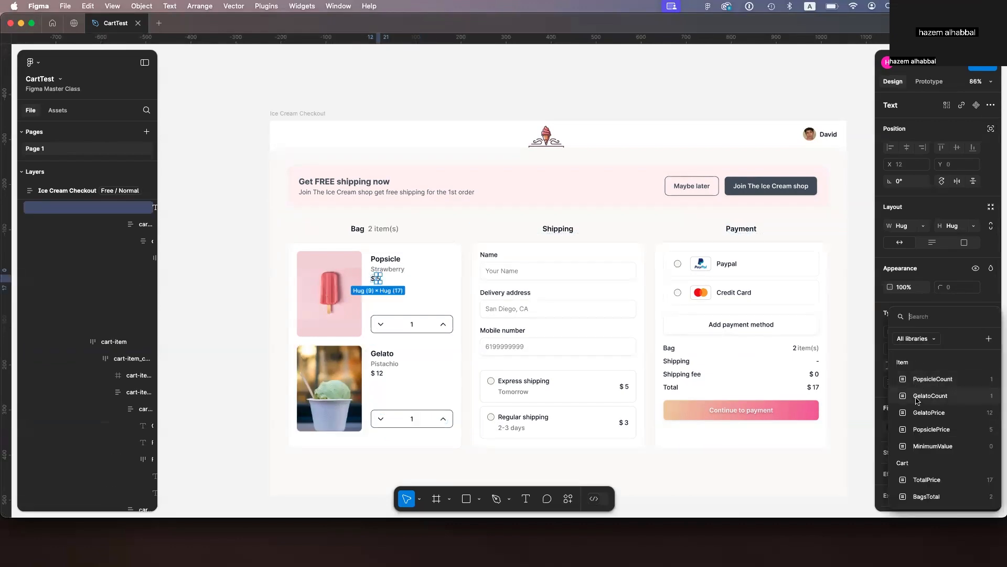
click(932, 430)
Step: Bind the gelato price to GelatoPrice and the summary total to Cart/TotalPrice
click(381, 373)
click(992, 366)
click(815, 388)
Step: Bind the summary bag item count to the Cart/BagsTotal variable
click(992, 367)
click(927, 480)
click(795, 348)
Step: Open variable binding for the Bag header's item count, then deselect
click(992, 367)
click(927, 496)
click(370, 229)
click(991, 366)
click(927, 496)
click(356, 90)
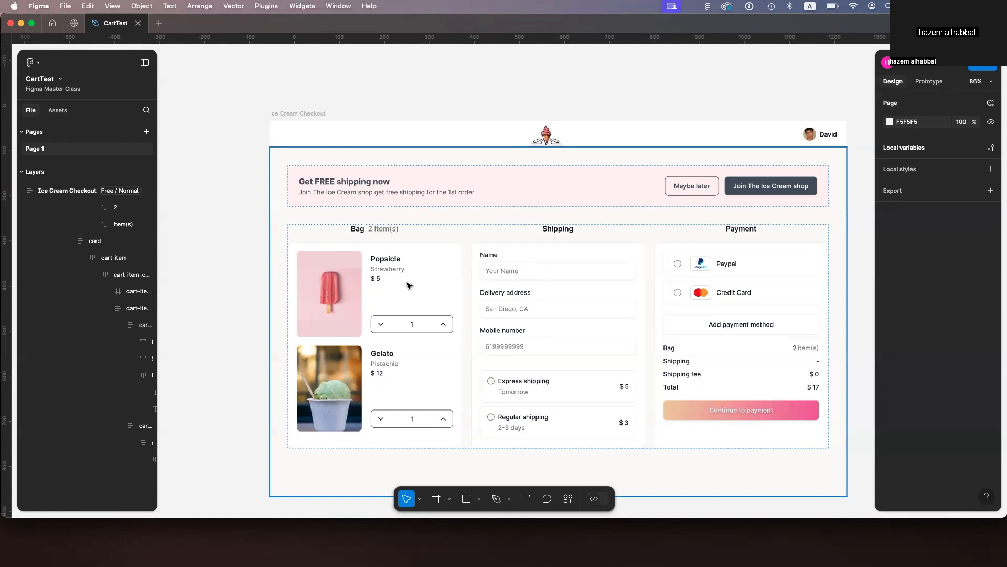
Step: Add an on-click Set variable interaction to the popsicle quantity's up chevron
click(447, 325)
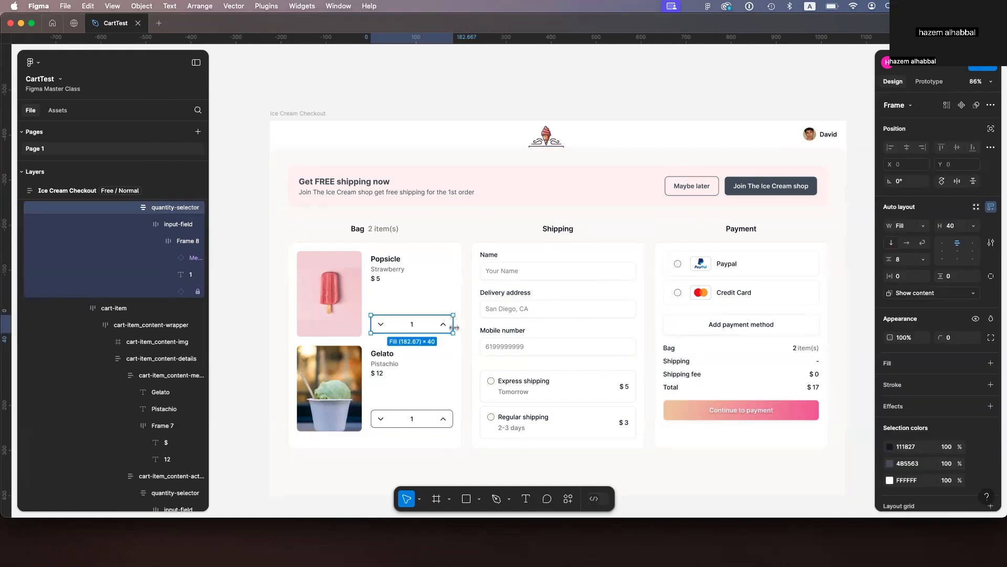
super+click(443, 324)
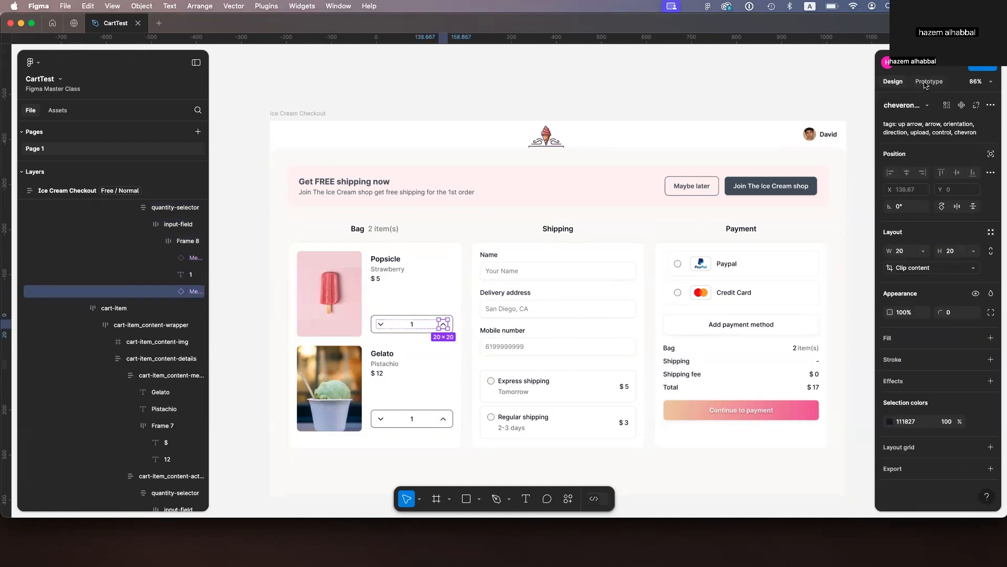
click(928, 82)
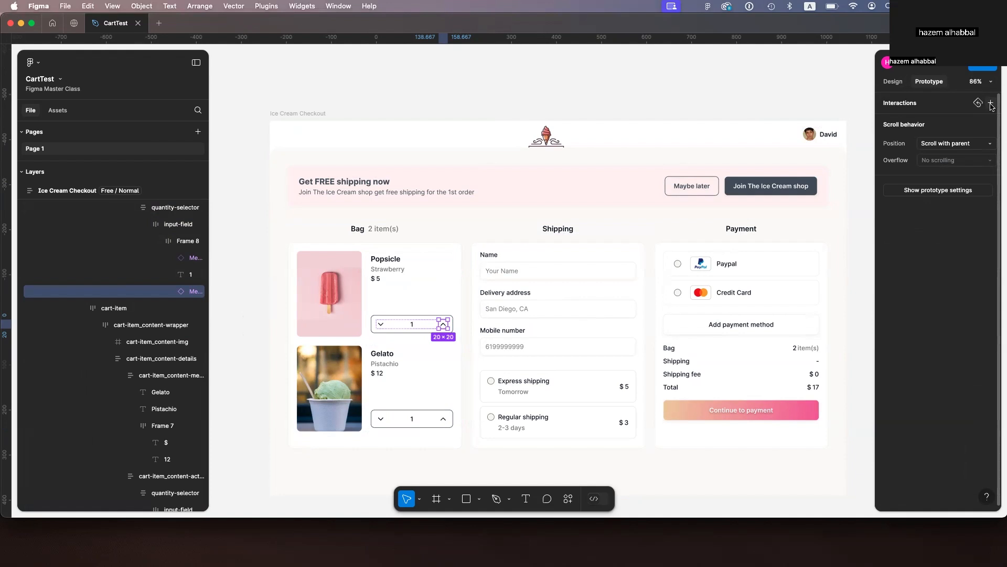
click(991, 103)
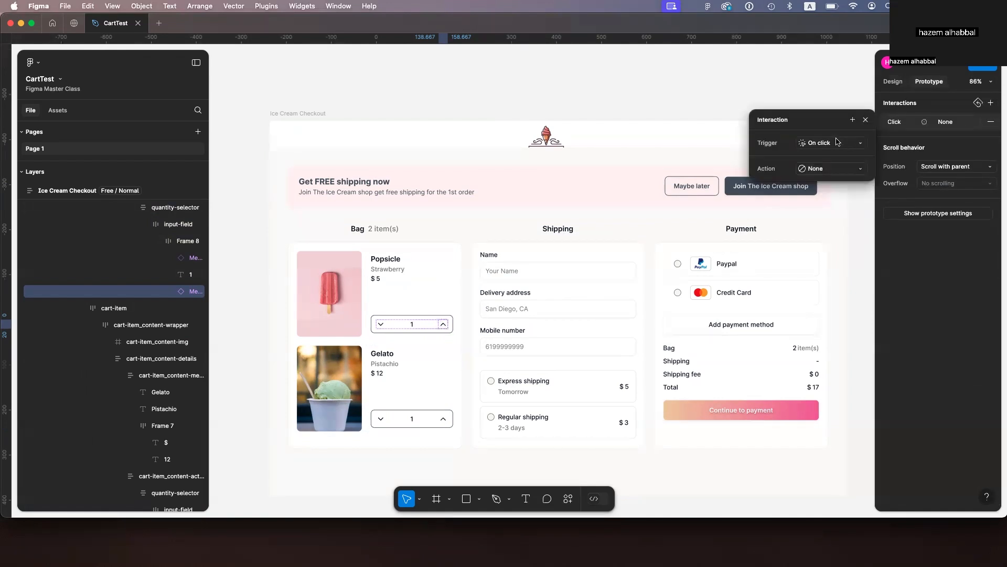
click(839, 168)
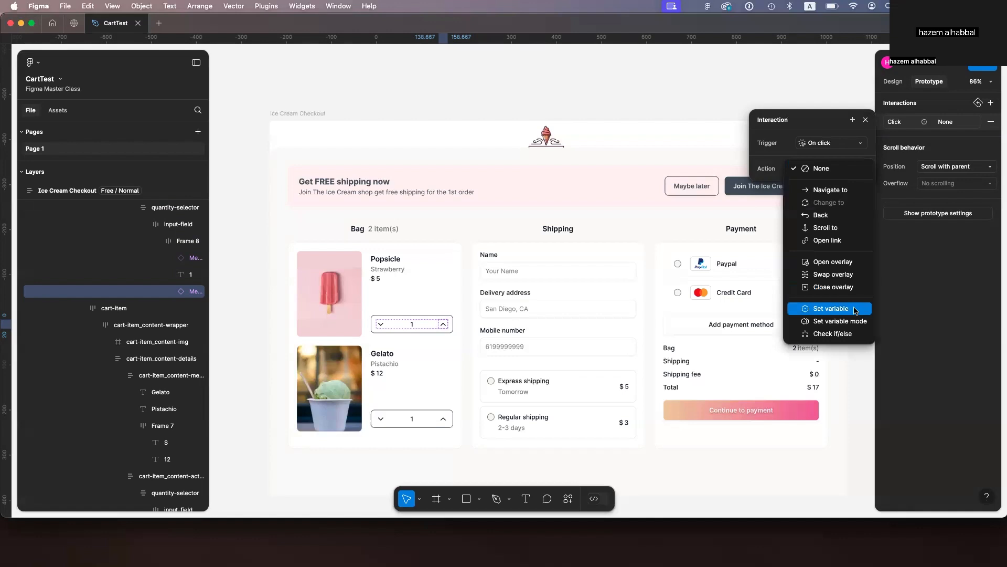
click(855, 310)
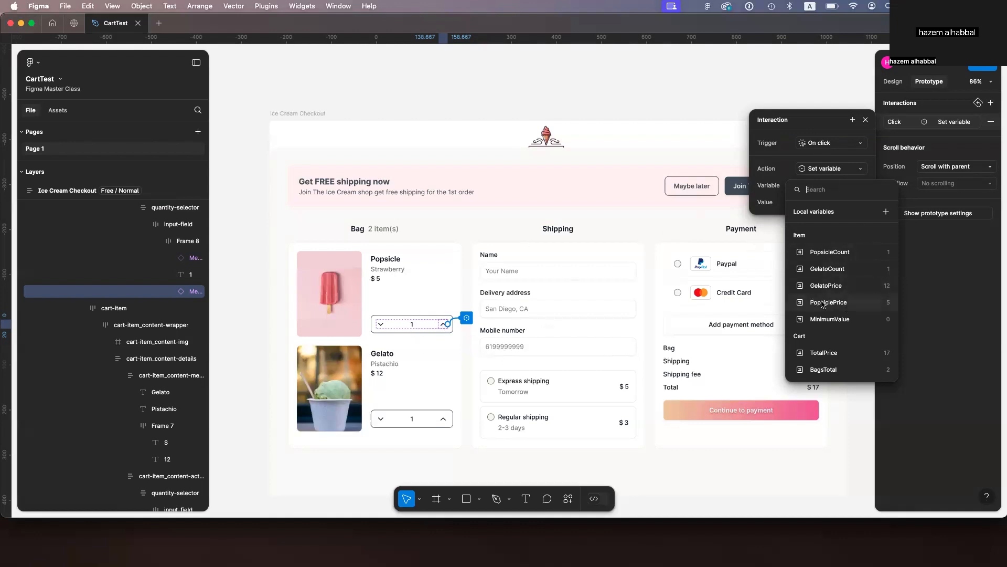
Step: Set the interaction to change Item/PopsicleCount to PopsicleCount + 1
click(830, 252)
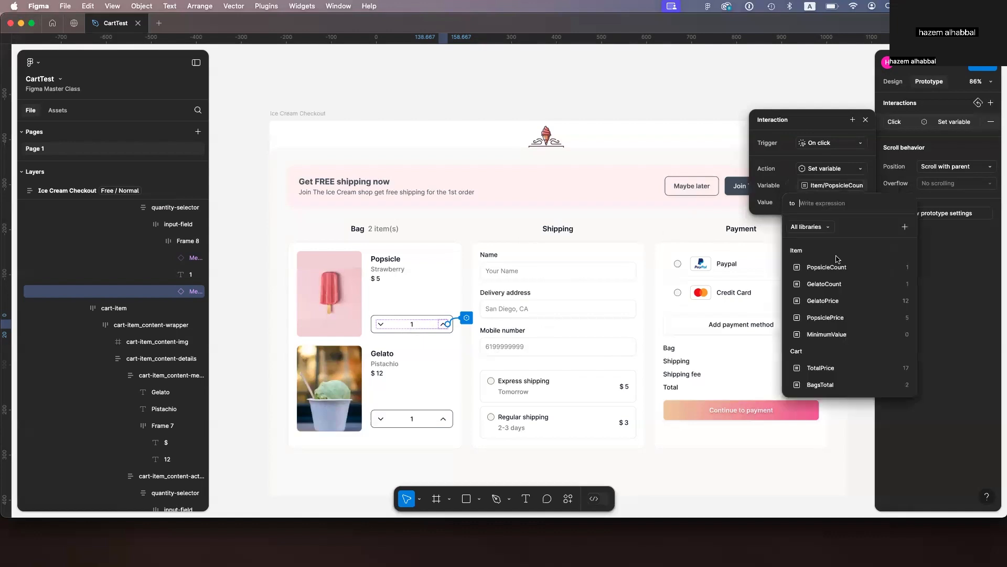
click(827, 267)
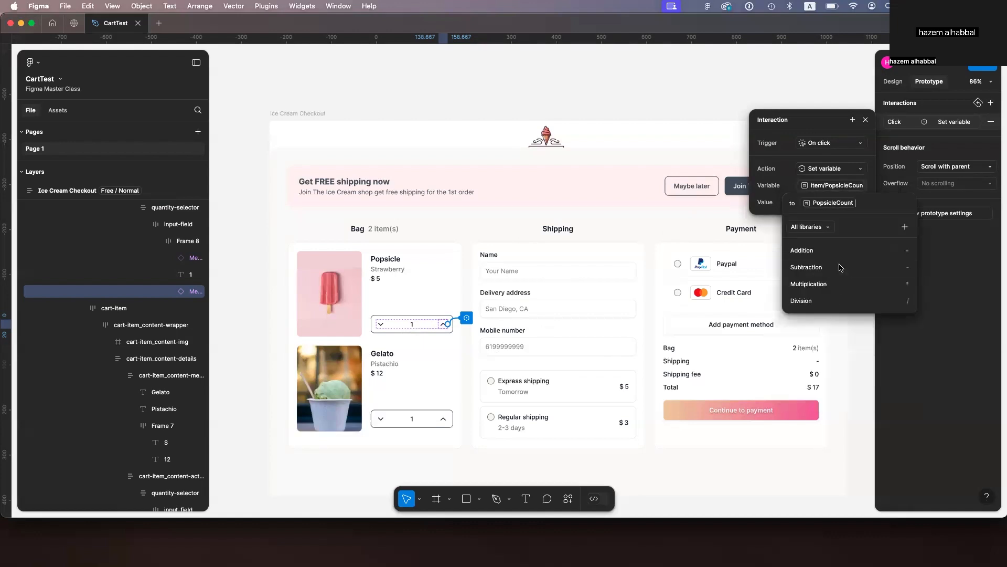
text(+1)
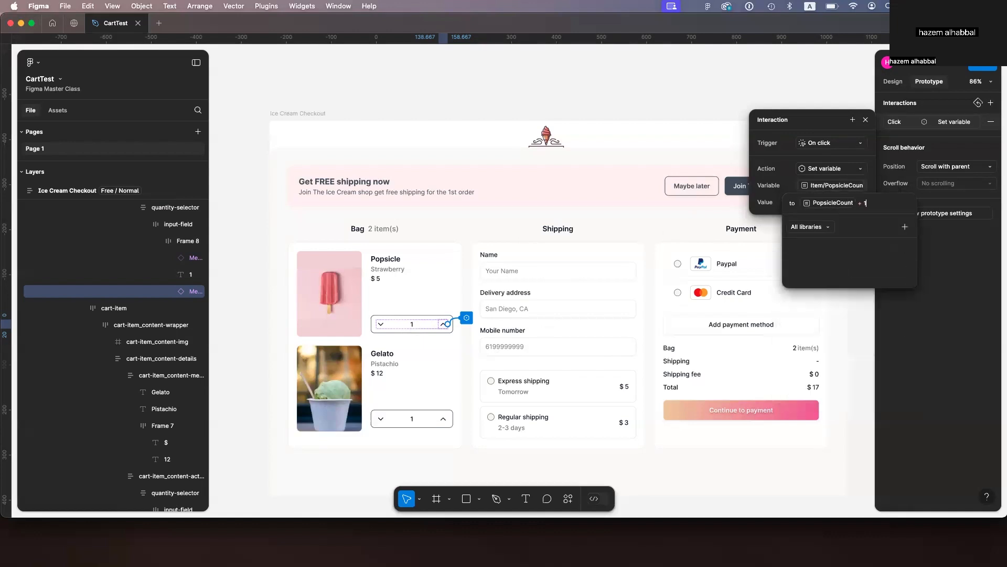
key(Return)
Step: Preview the Ice Cream Checkout frame to test the popsicle quantity increment
click(298, 113)
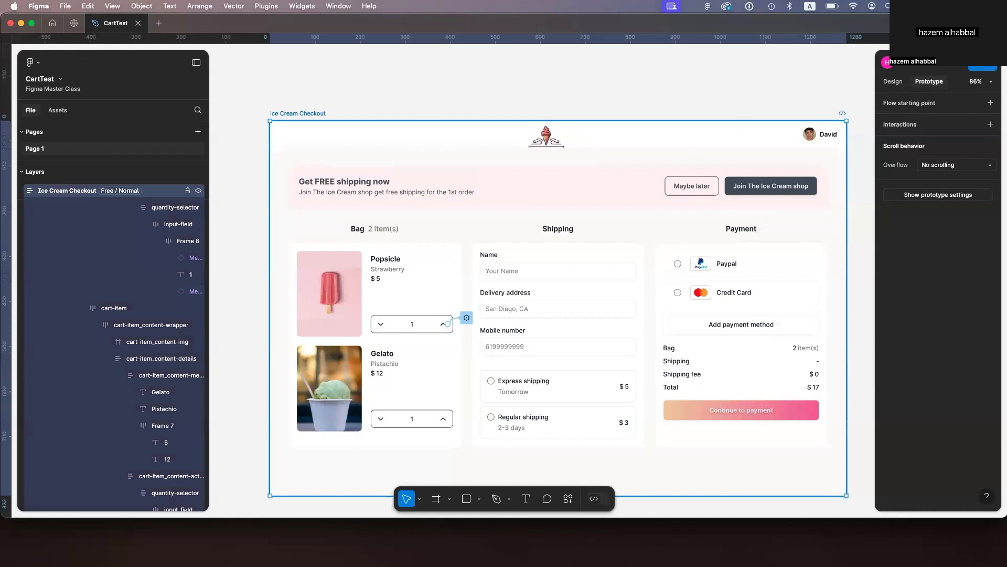
key(shift+space)
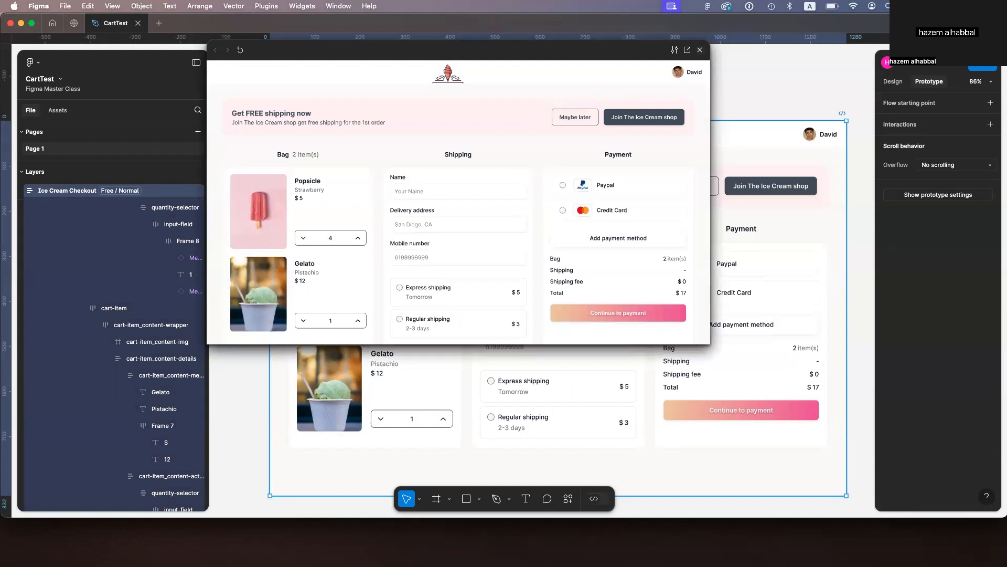
key(Escape)
Step: Add a second action to the chevron's interaction setting Cart/BagsTotal to BagsTotal + 1
click(447, 323)
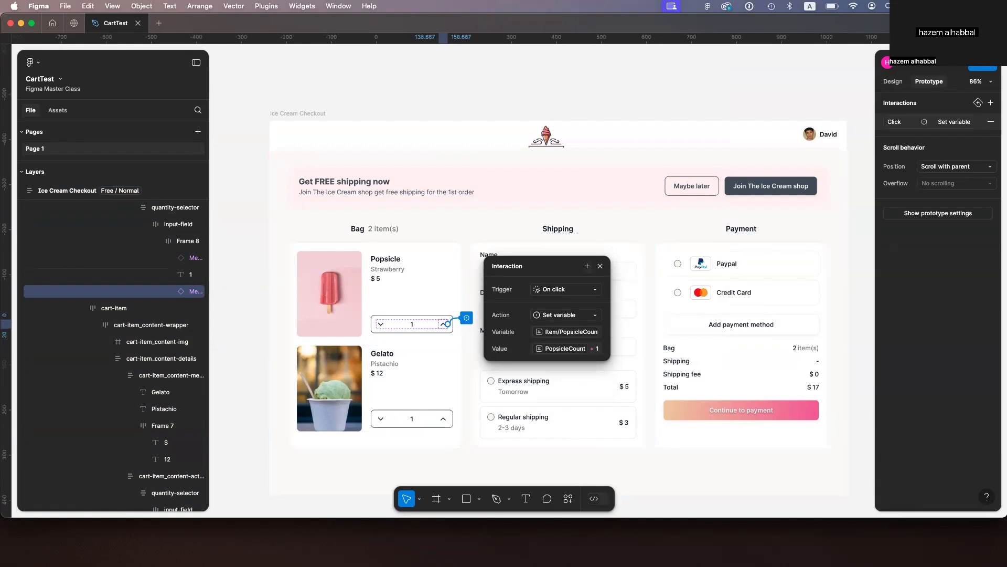
click(587, 266)
click(590, 387)
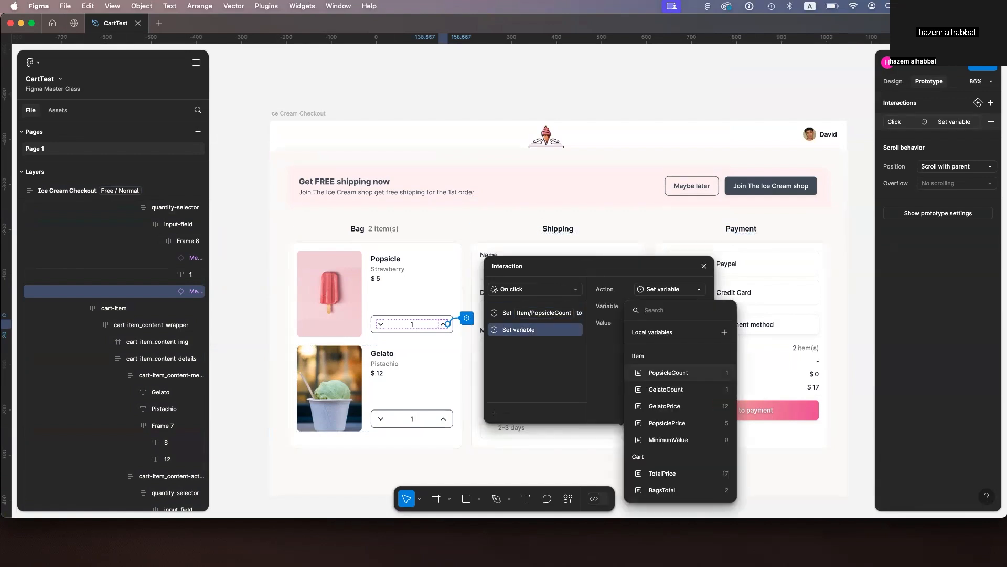
click(663, 490)
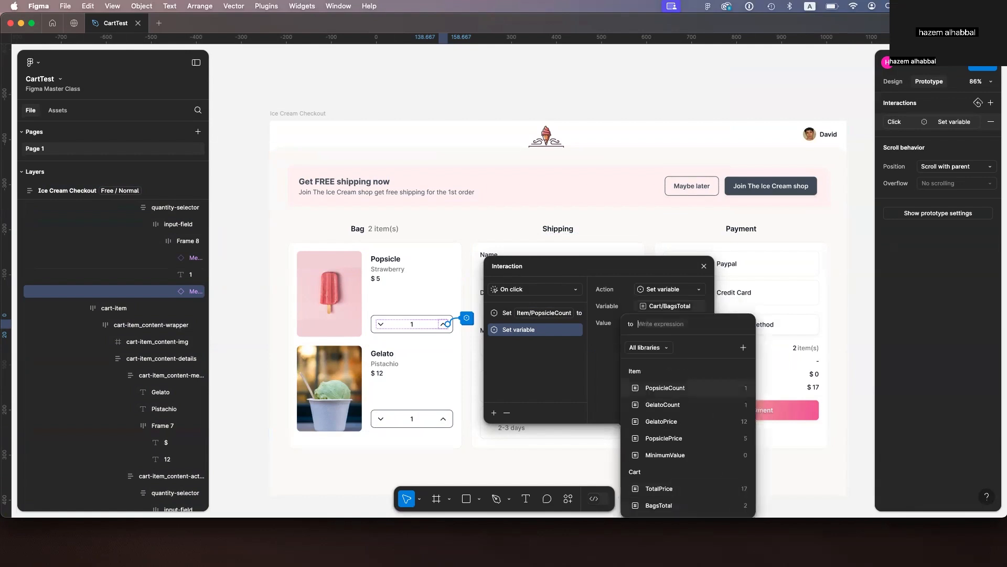
click(659, 505)
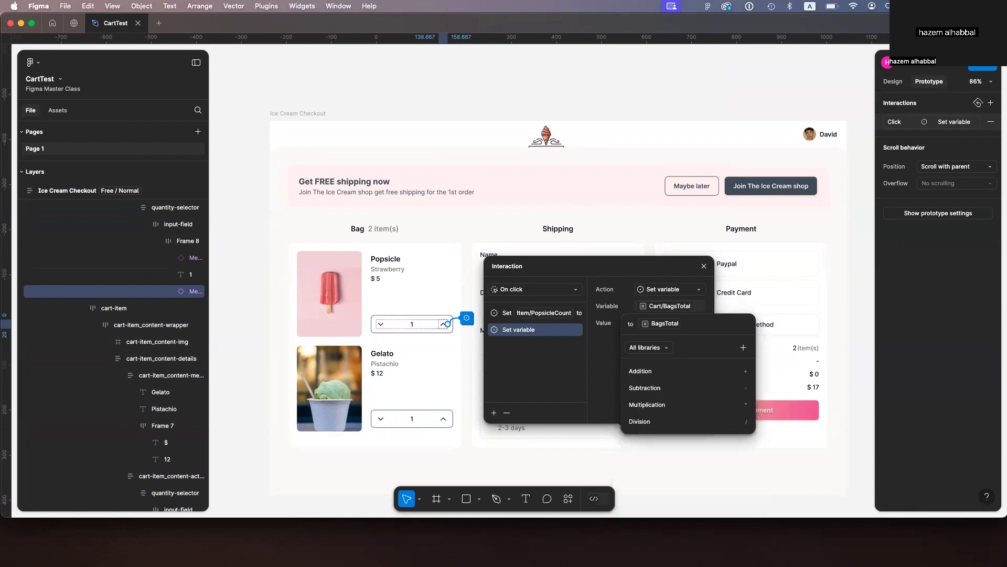
text(+1)
key(Return)
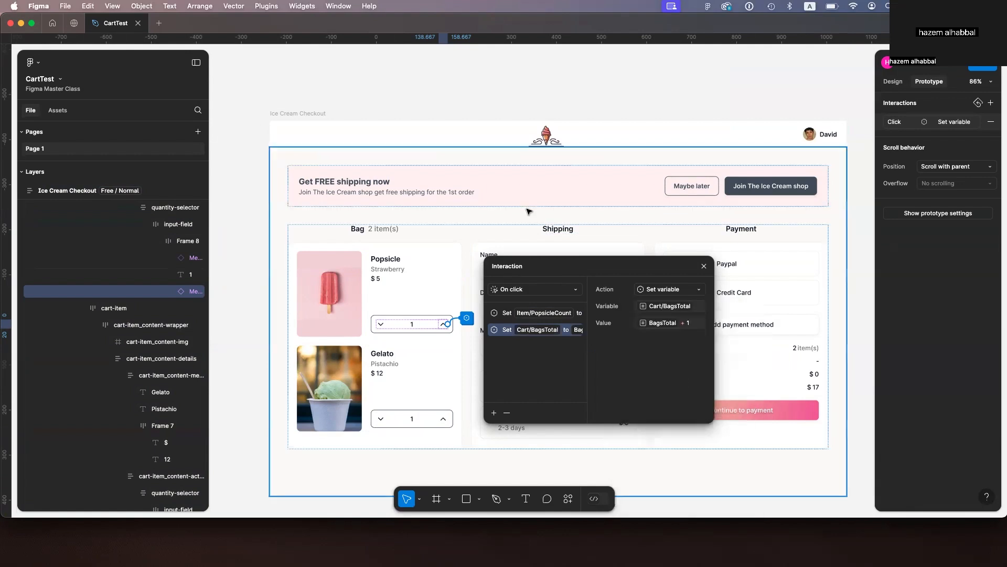
Step: Preview the Ice Cream Checkout frame and test the popsicle quantity's up chevron three times
click(300, 123)
click(304, 114)
key(shift+space)
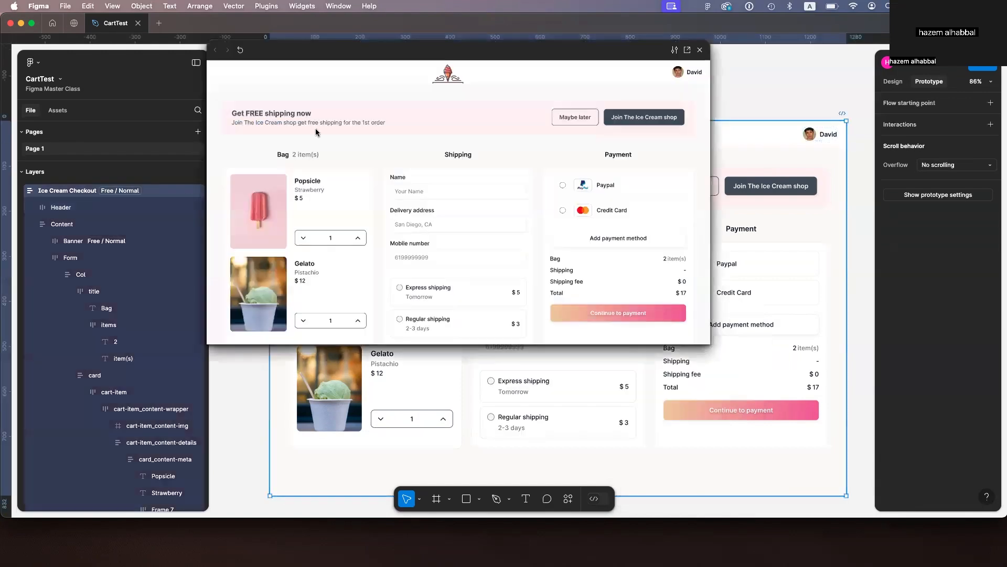
click(359, 239)
click(358, 238)
click(359, 238)
click(359, 239)
click(359, 239)
click(358, 239)
key(Escape)
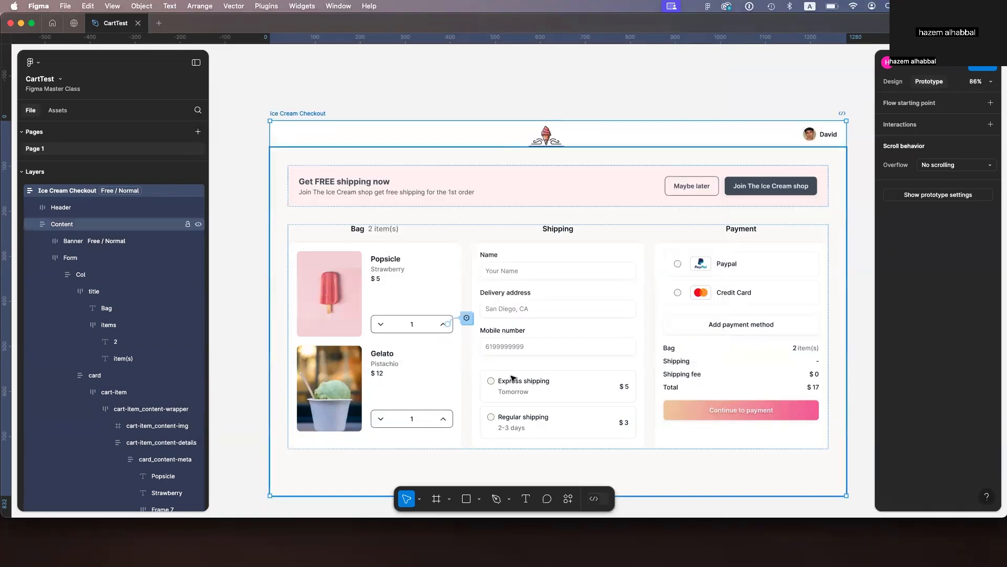
Step: Add a third action to the up chevron's interaction setting Cart/TotalPrice to add the PopsiclePrice
click(467, 321)
click(467, 321)
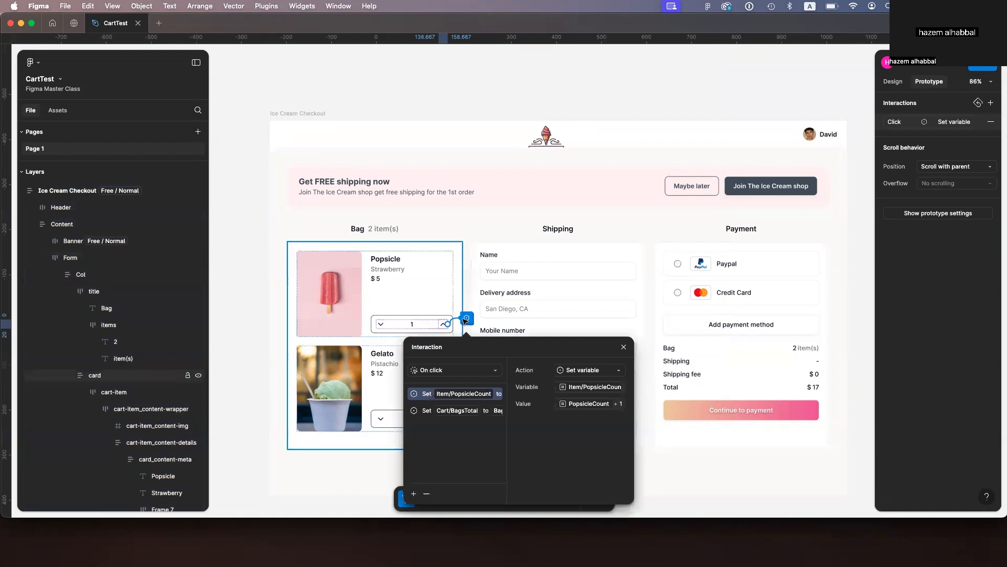
click(414, 494)
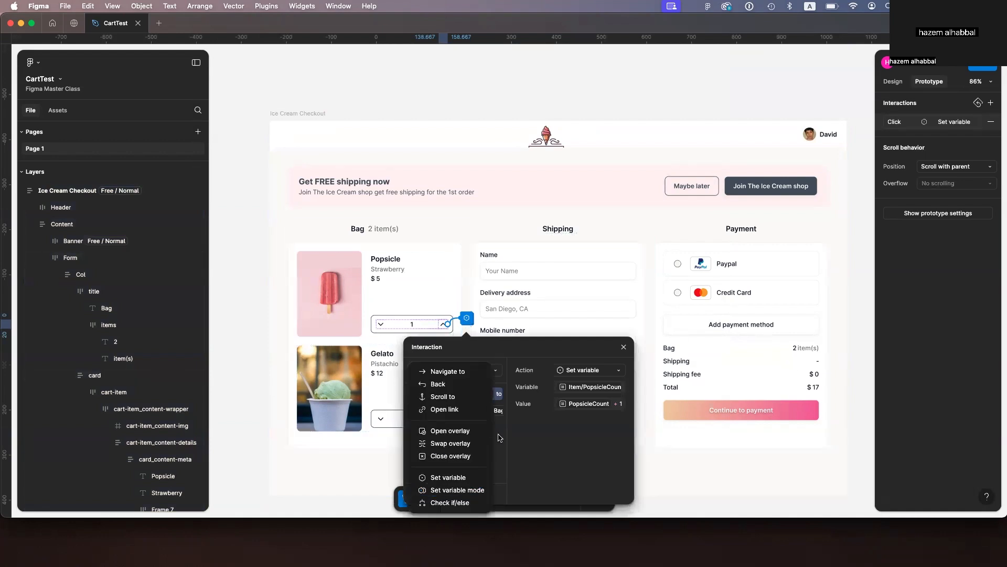
click(445, 477)
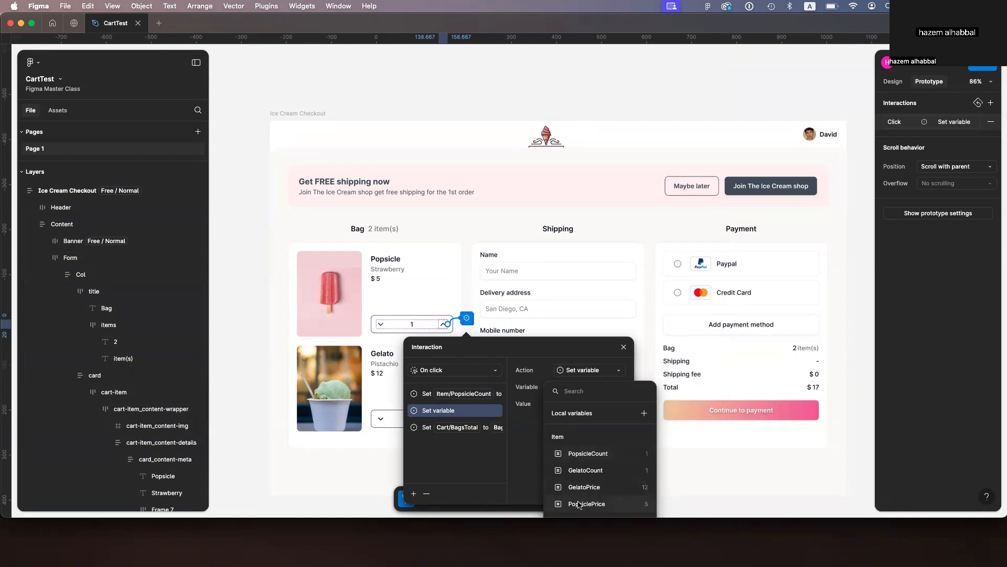
click(573, 281)
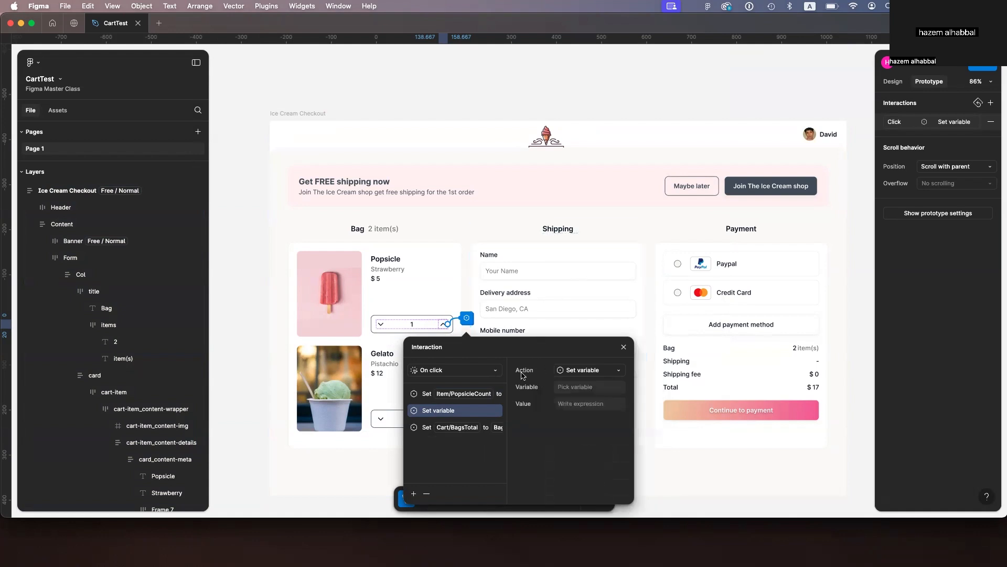
drag(522, 351, 614, 202)
click(682, 237)
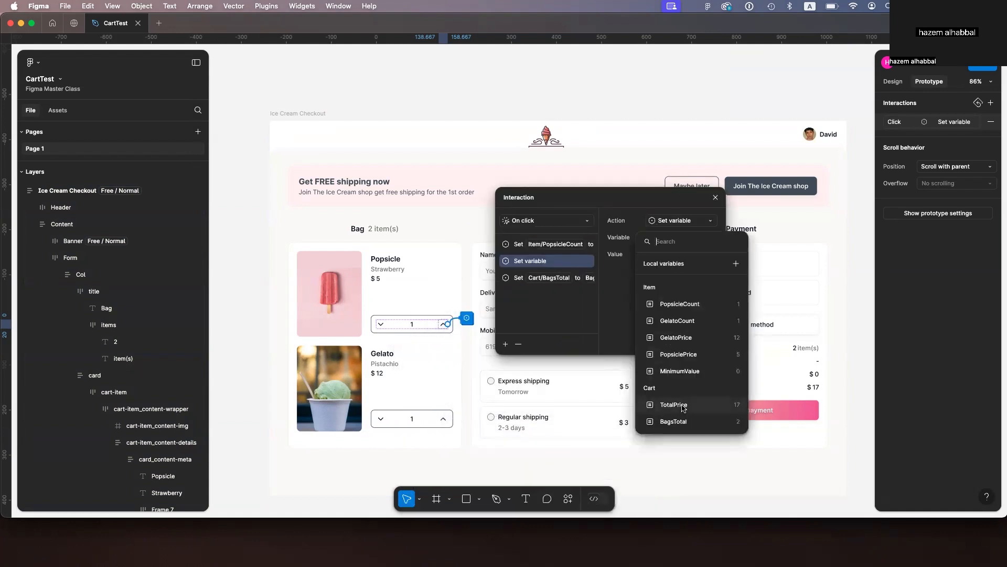
click(683, 408)
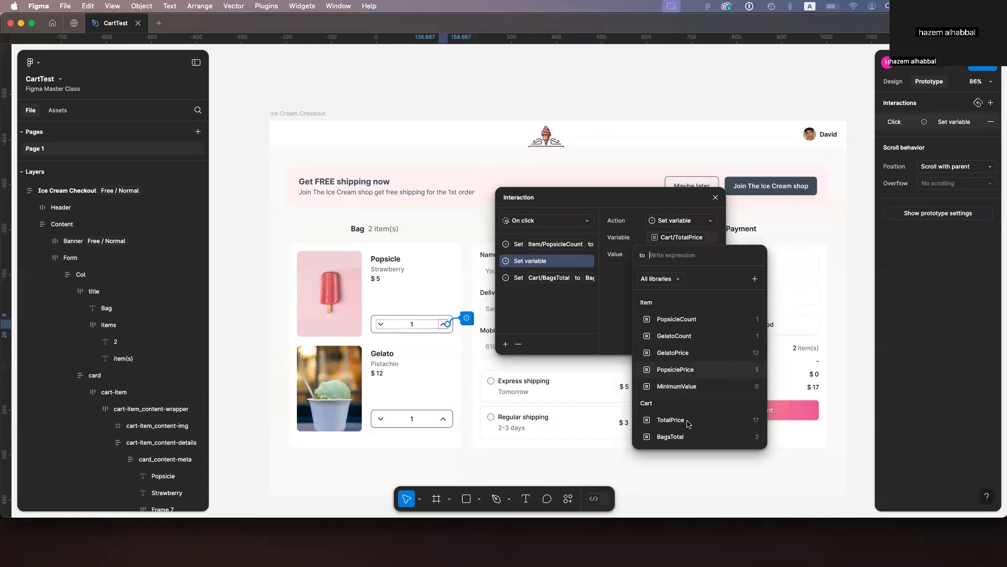
key(Return)
text(+)
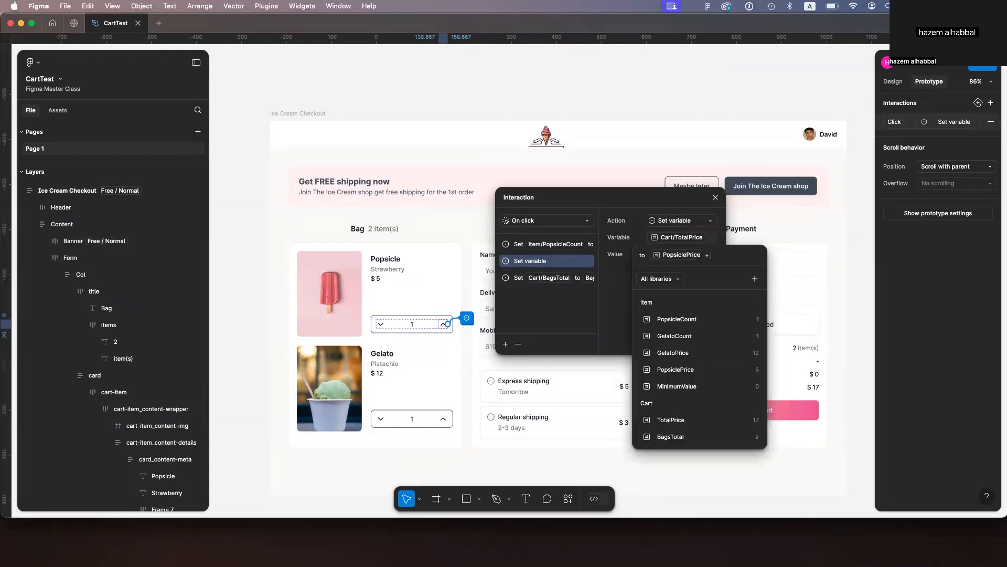
click(685, 370)
key(Return)
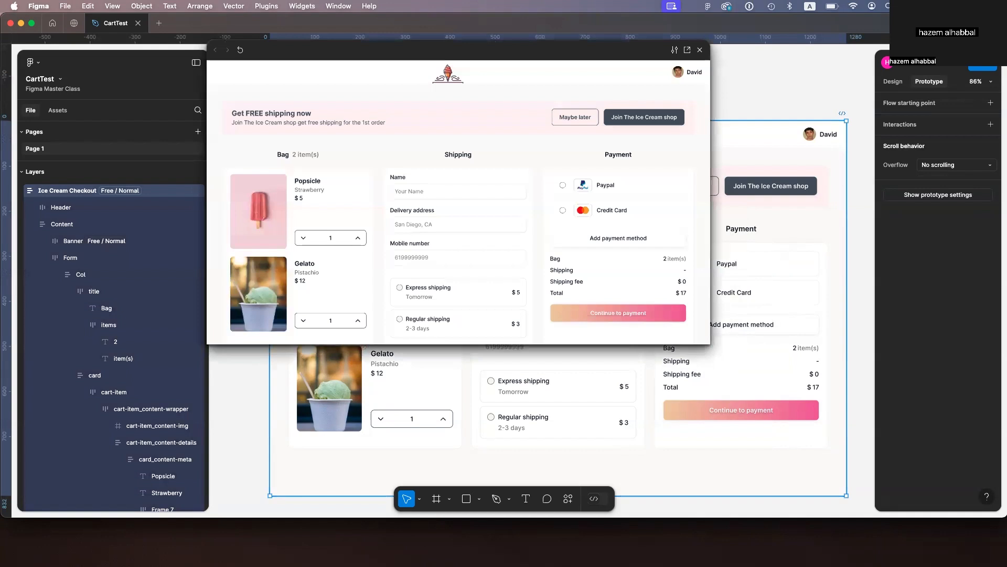
Step: Preview the frame and test the popsicle up chevron again
click(358, 237)
click(358, 238)
click(356, 239)
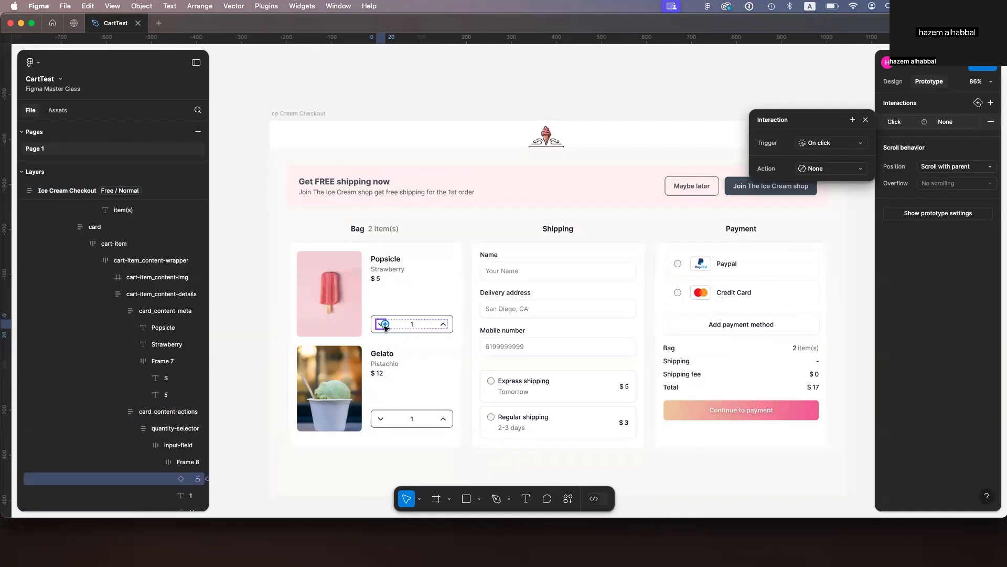
Step: Give the popsicle down chevron an on-click Set variable action changing Item/PopsicleCount to PopsicleCount - 1
click(845, 169)
click(846, 309)
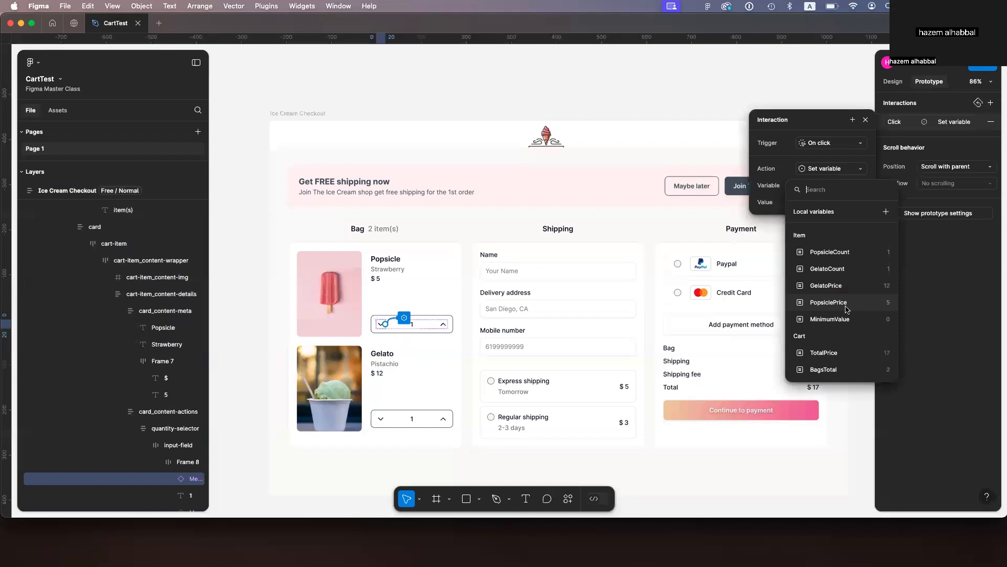
click(846, 252)
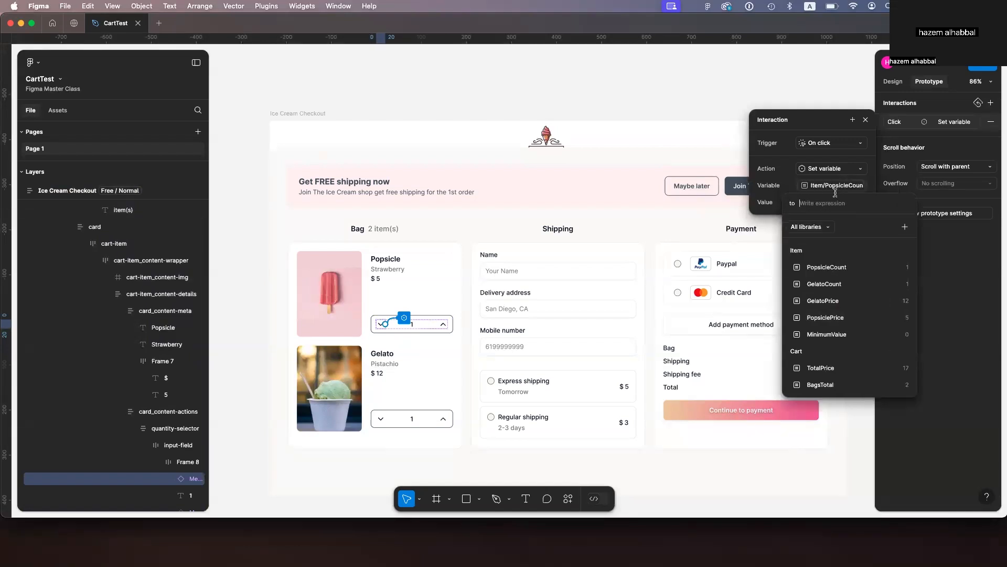
click(835, 268)
text(-1)
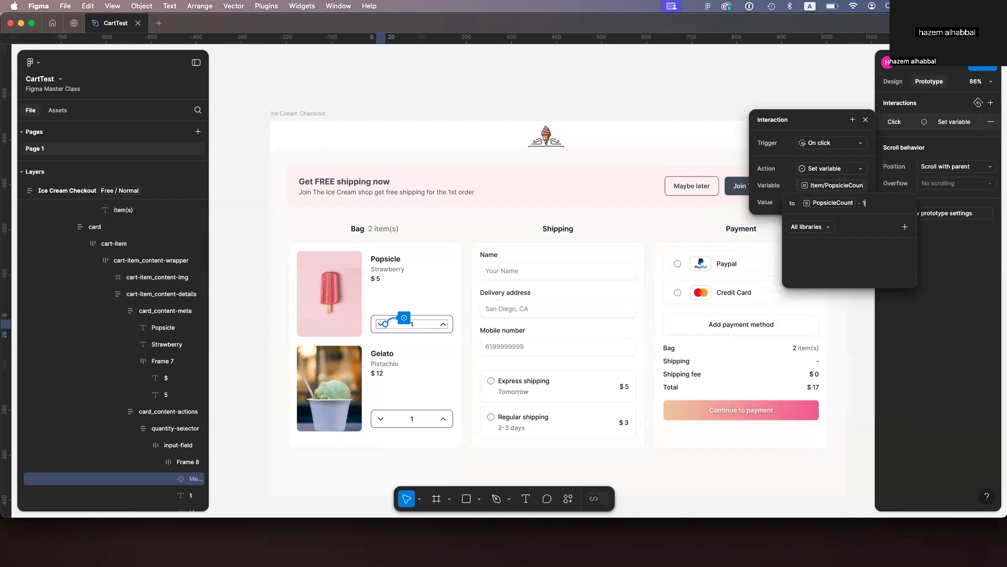
Step: Add a second action to the down chevron setting Cart/BagsTotal to BagsTotal - 1
click(852, 120)
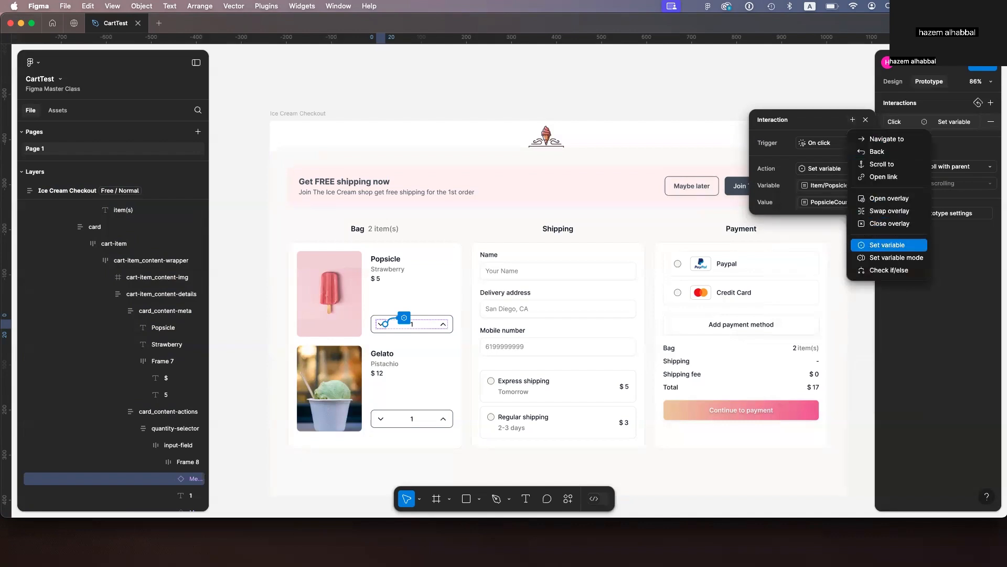
click(887, 244)
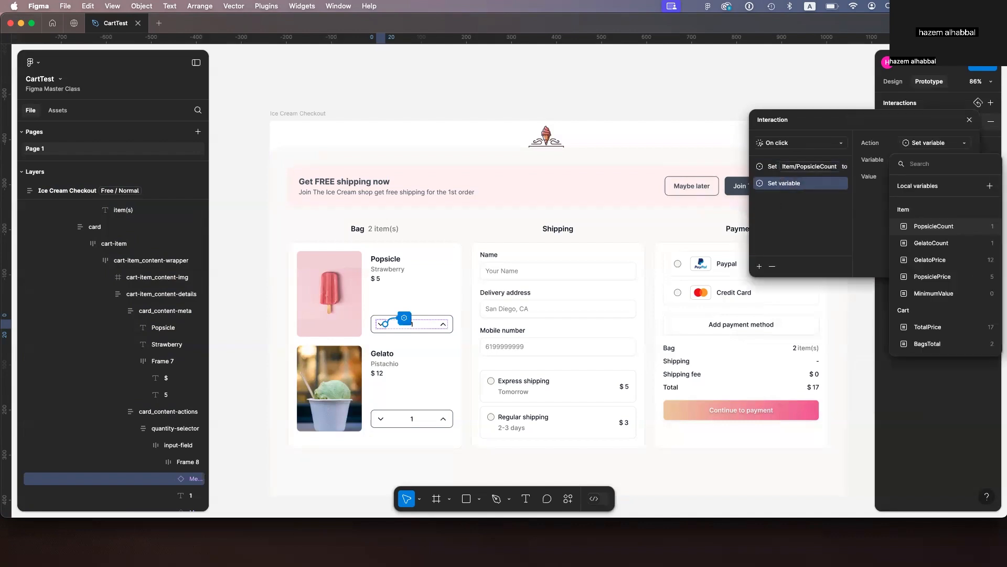
click(928, 344)
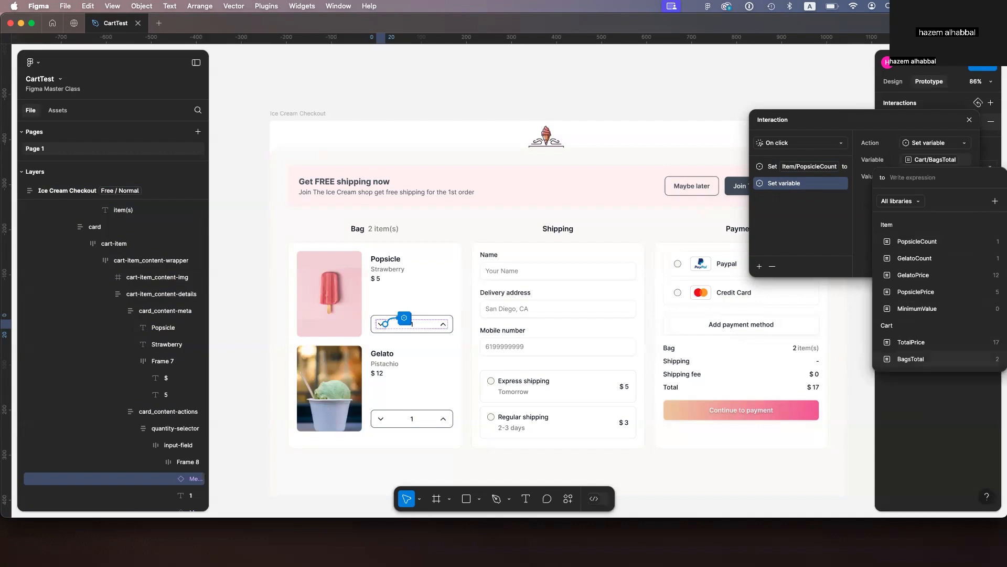
click(911, 359)
text(-1)
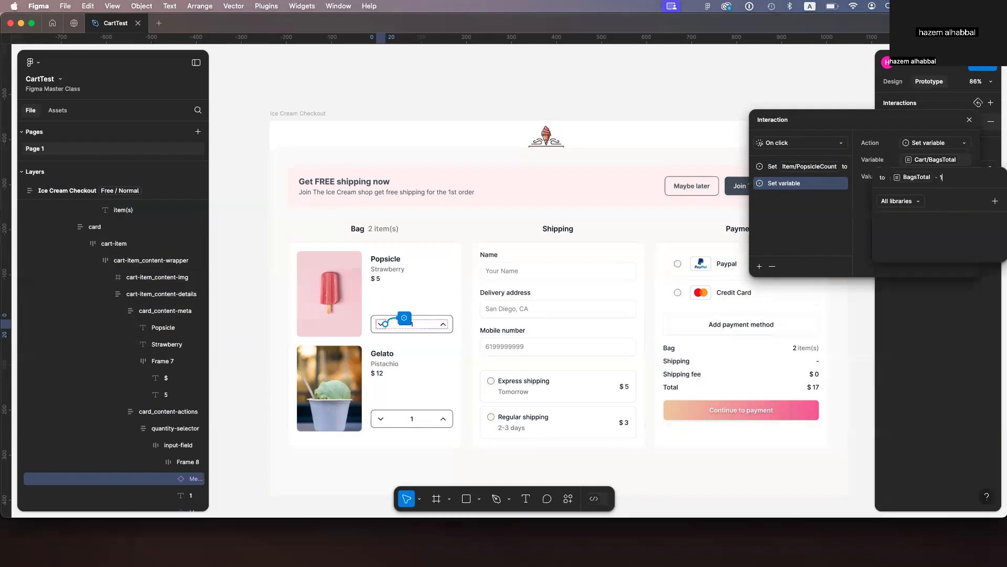
key(Return)
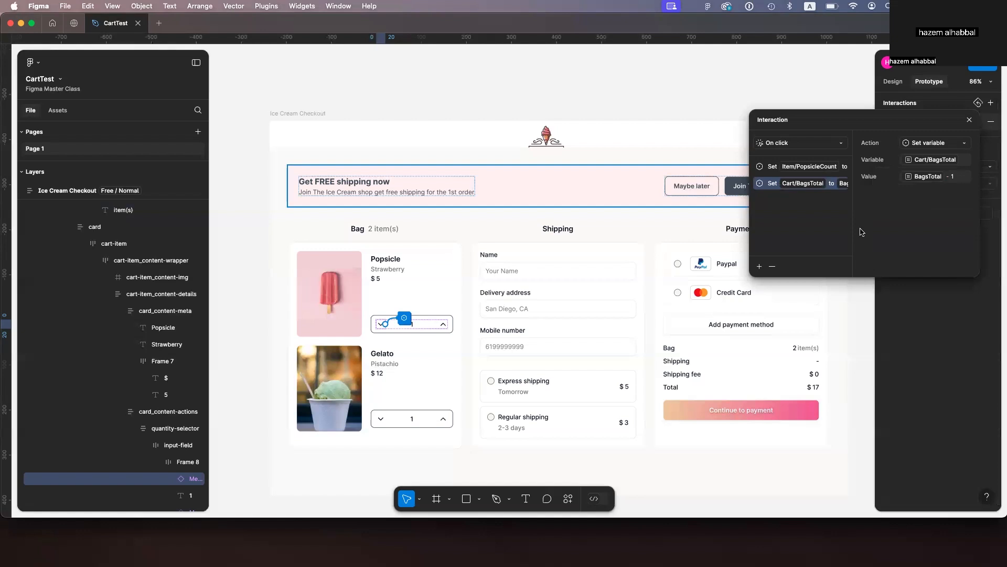
Step: Add a third action setting Cart/TotalPrice to a TotalPrice minus expression
click(759, 267)
click(806, 392)
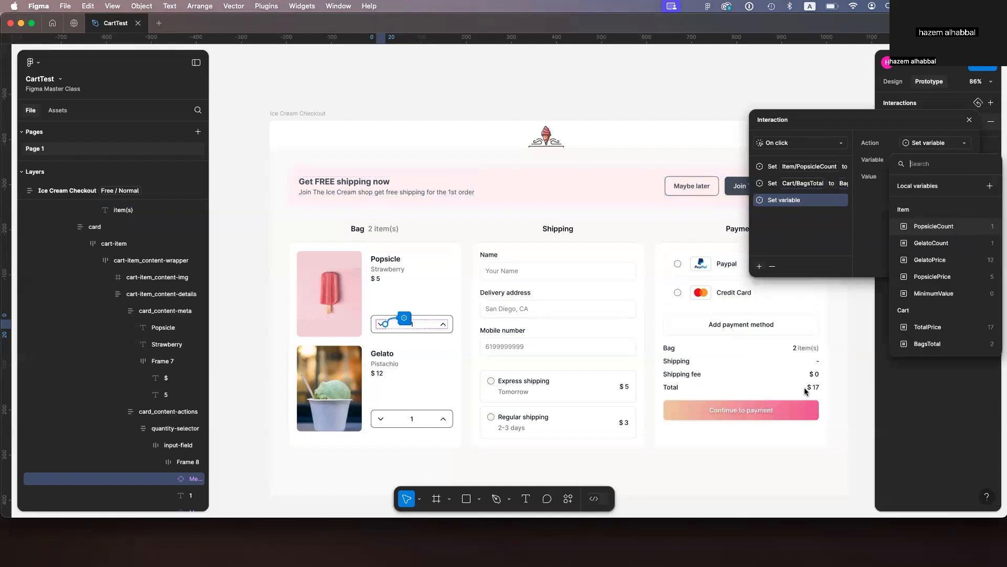
click(940, 329)
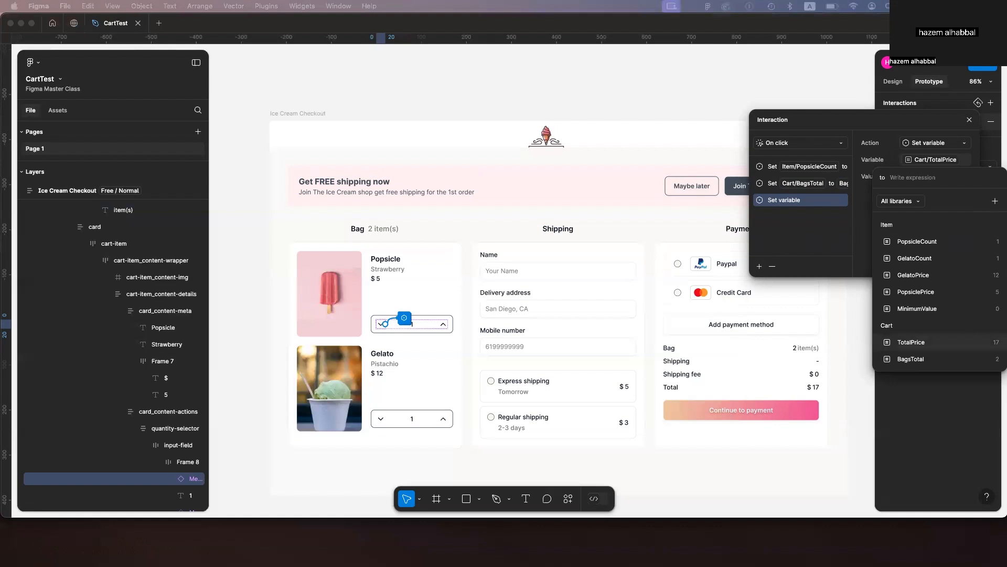
click(909, 342)
click(909, 342)
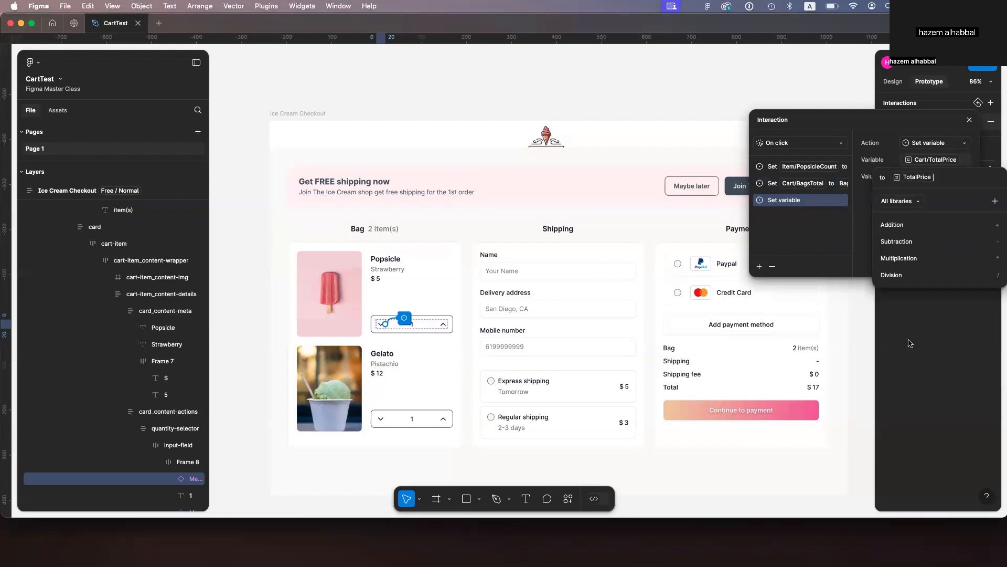
text(-)
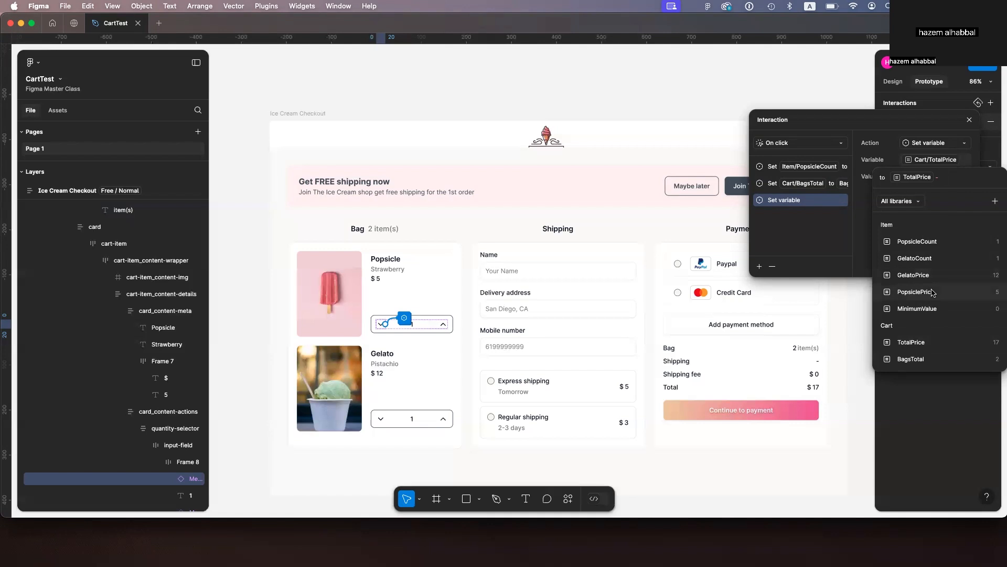
Step: Preview the frame and test the popsicle up and down chevrons repeatedly
click(298, 114)
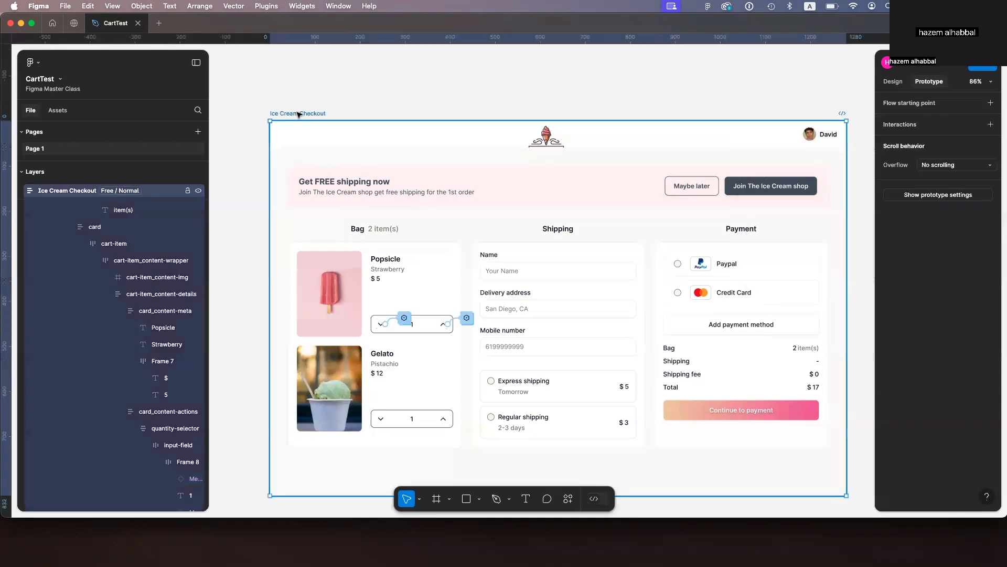
key(shift+space)
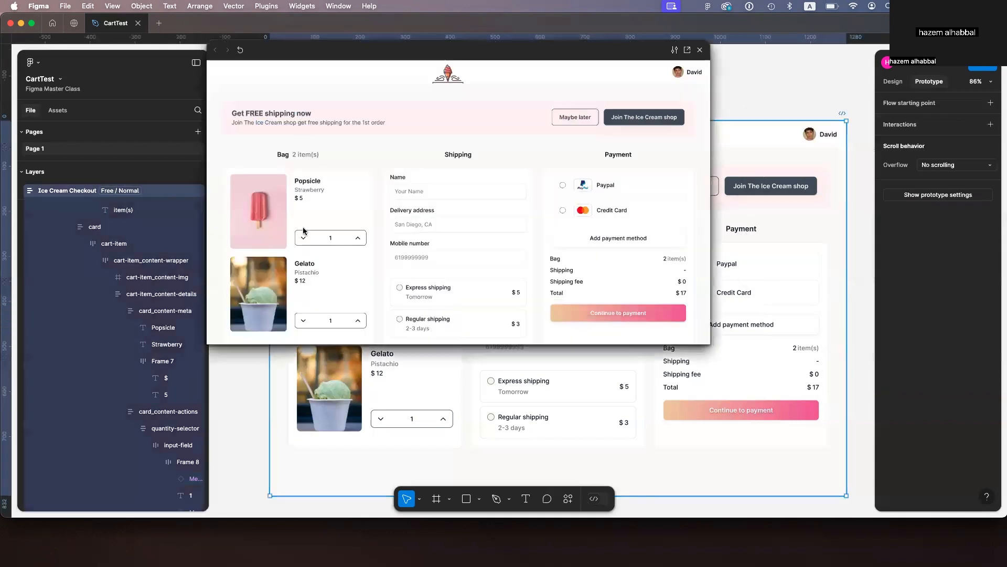
click(358, 239)
click(358, 238)
click(358, 238)
click(303, 239)
click(302, 239)
click(303, 238)
click(302, 239)
click(303, 239)
click(302, 238)
click(303, 239)
click(303, 239)
click(303, 238)
click(302, 239)
click(700, 50)
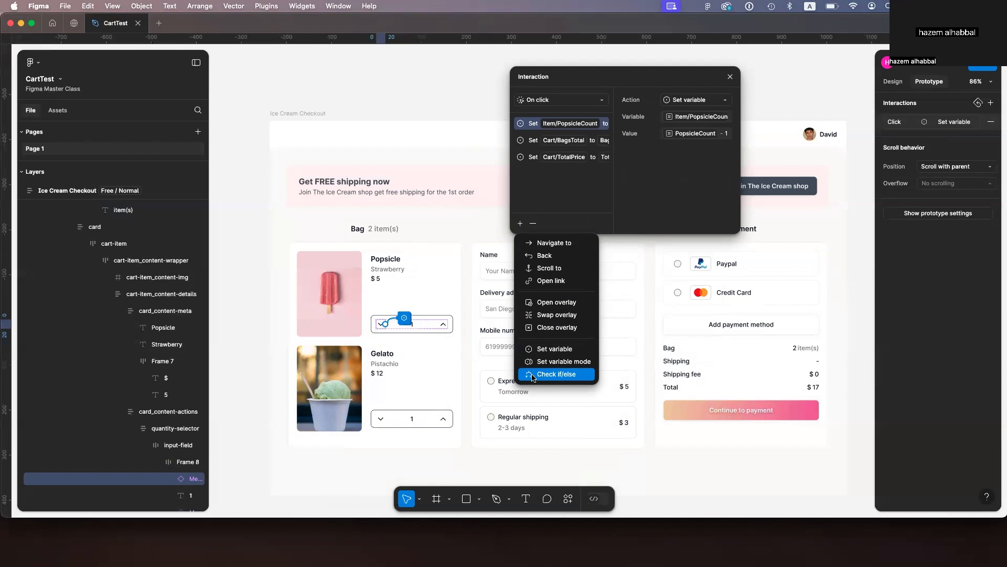
Step: Add a Check if/else action to the down chevron with the condition PopsicleCount <= 0
click(533, 378)
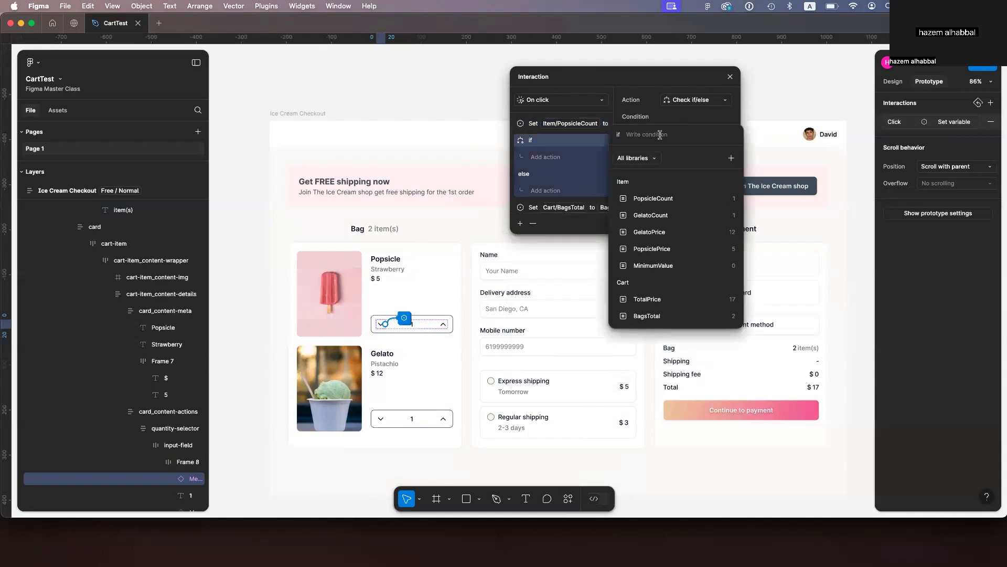
click(679, 199)
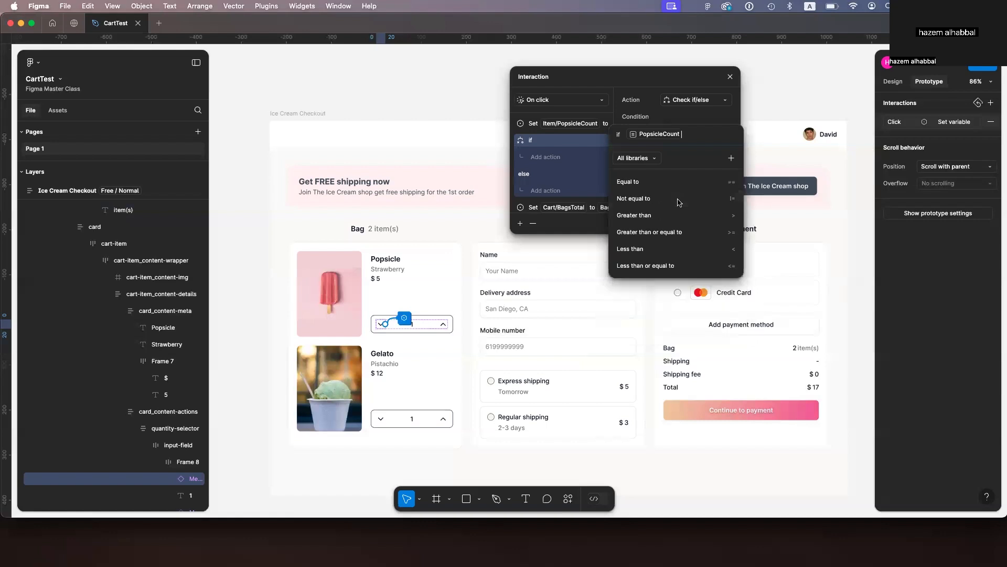
click(646, 266)
text(0)
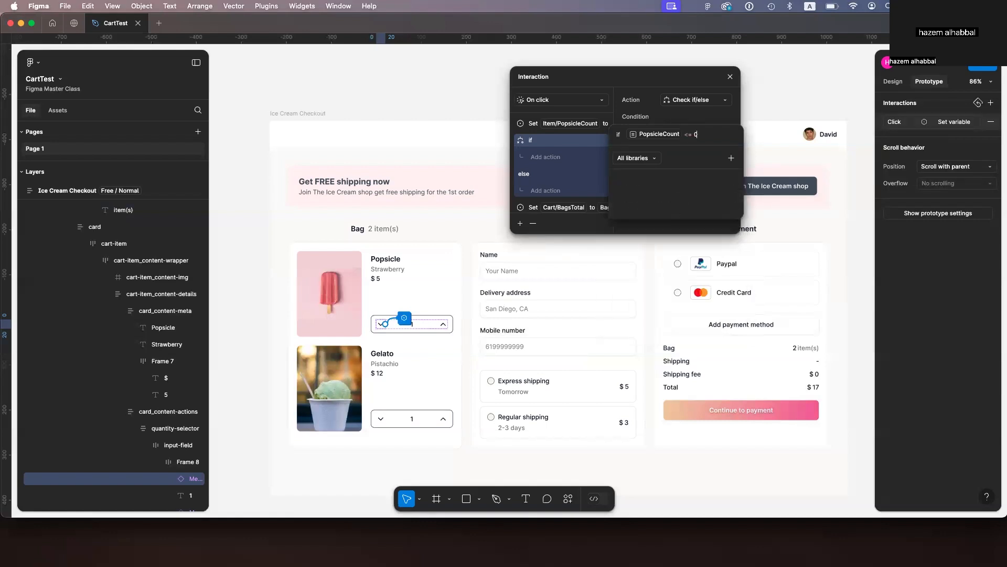
key(Return)
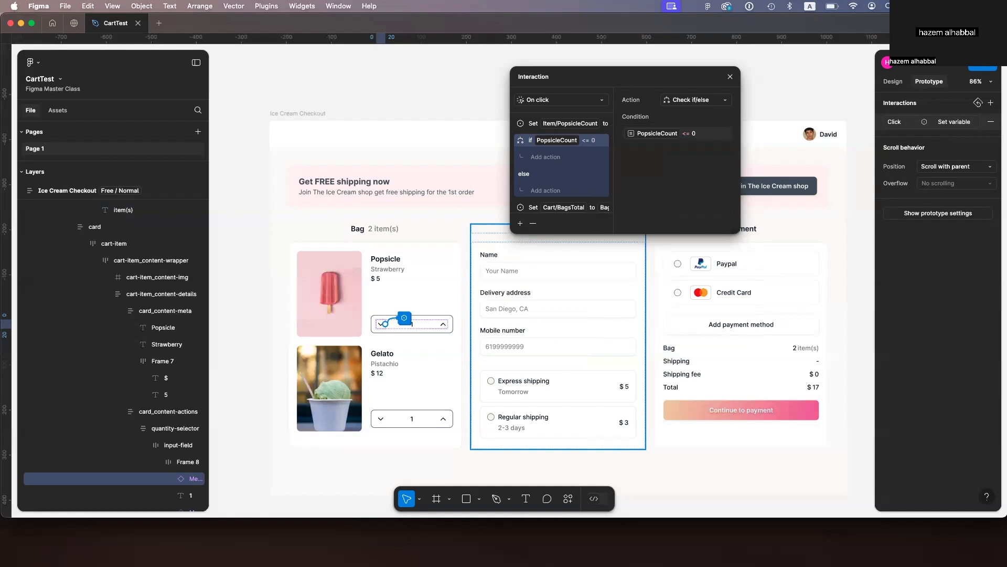
Step: Inside the if branch, add a Set variable action targeting Cart/BagsTotal
click(545, 157)
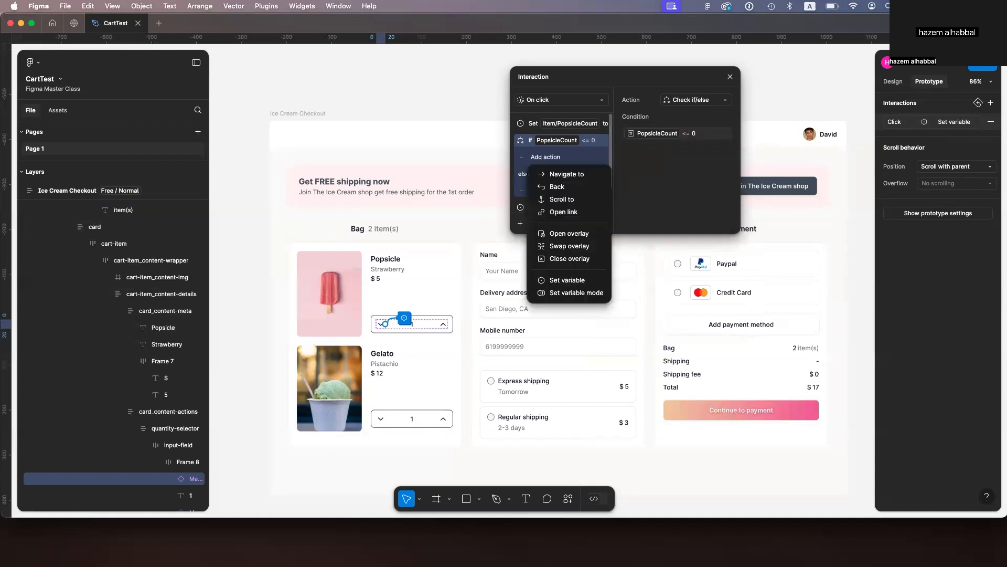
click(567, 280)
click(688, 300)
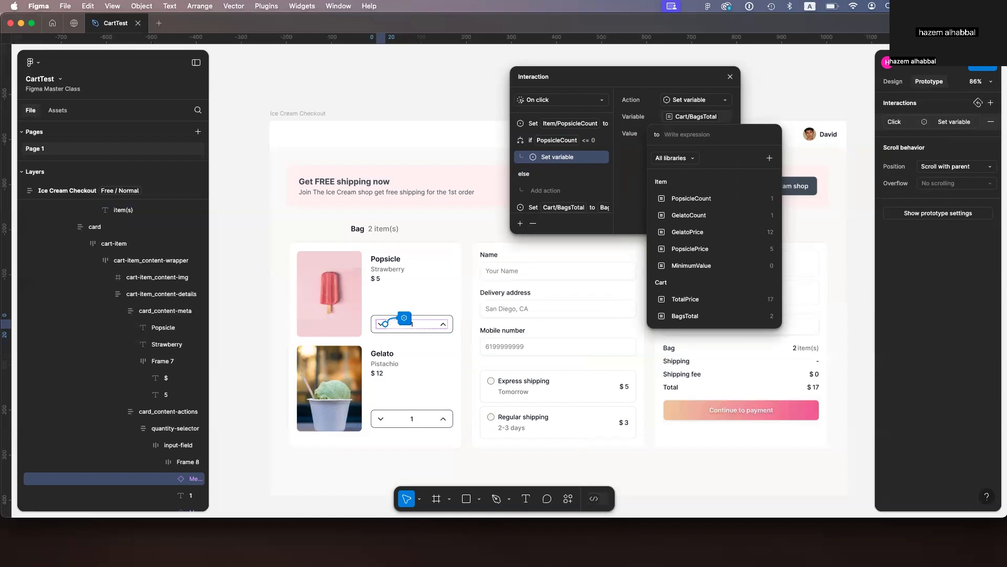
click(688, 215)
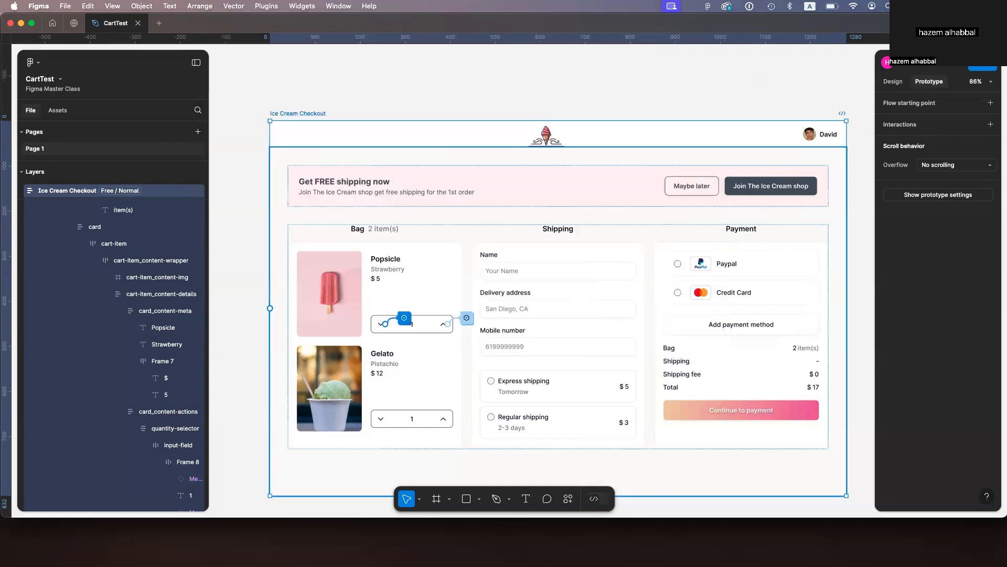
Step: Add another Check if/else action to the popsicle down chevron's interaction with the condition PopsicleCount <= 0
super+click(381, 325)
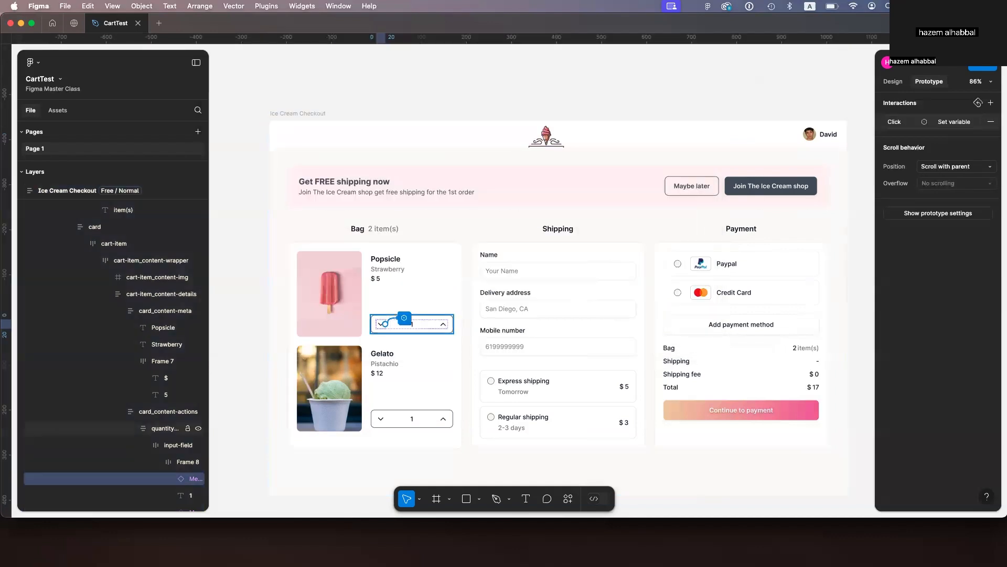
click(404, 318)
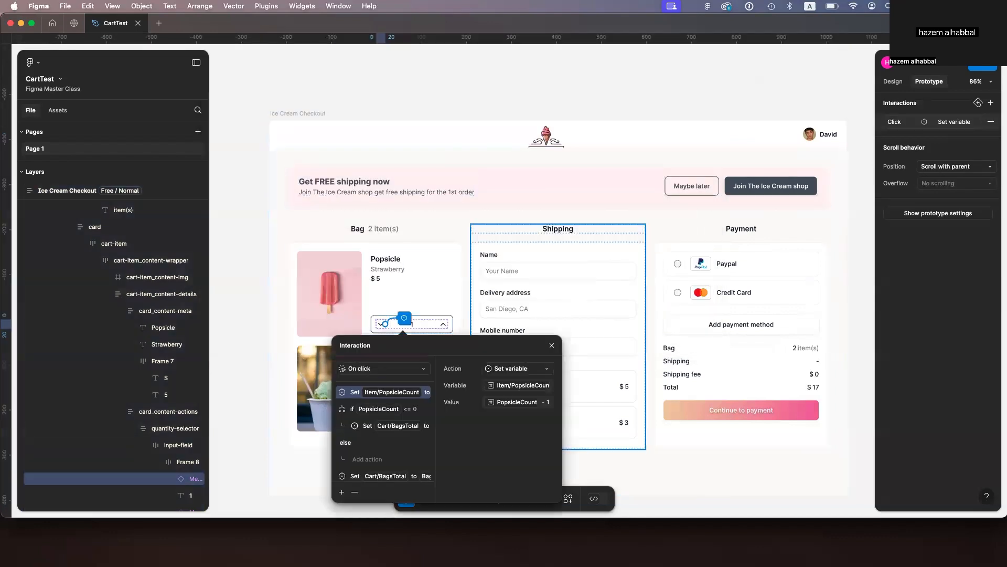
drag(462, 346, 606, 177)
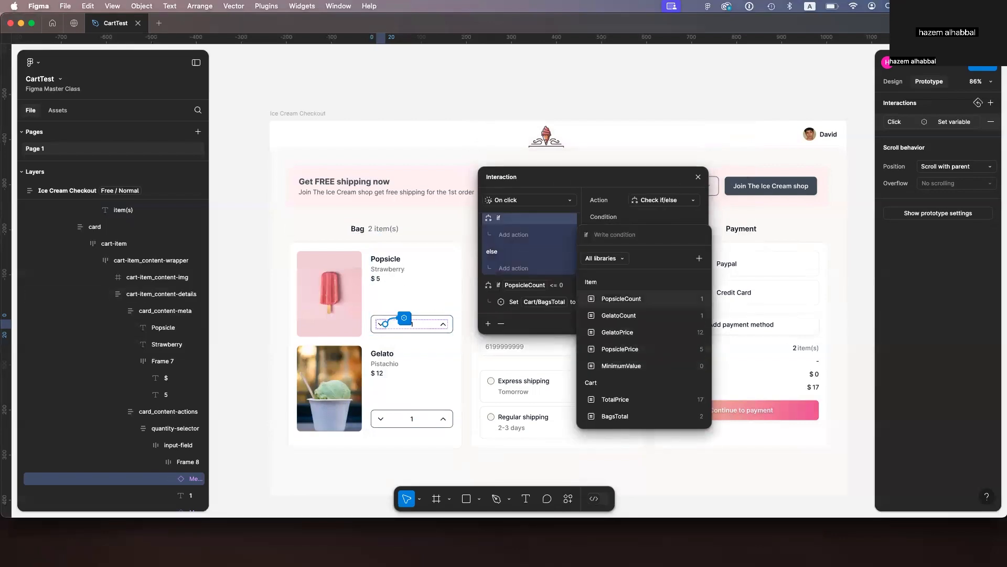
click(622, 299)
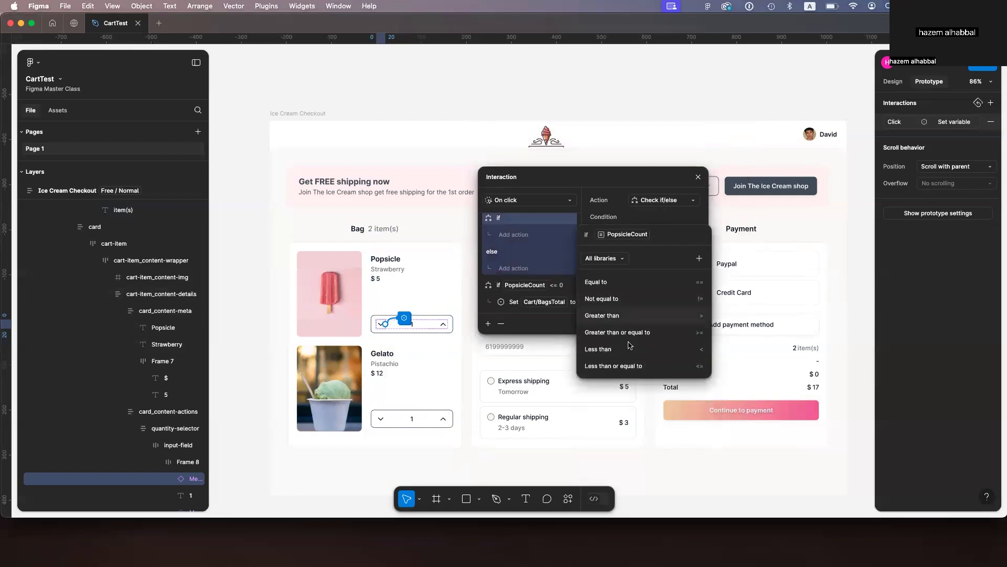
click(623, 366)
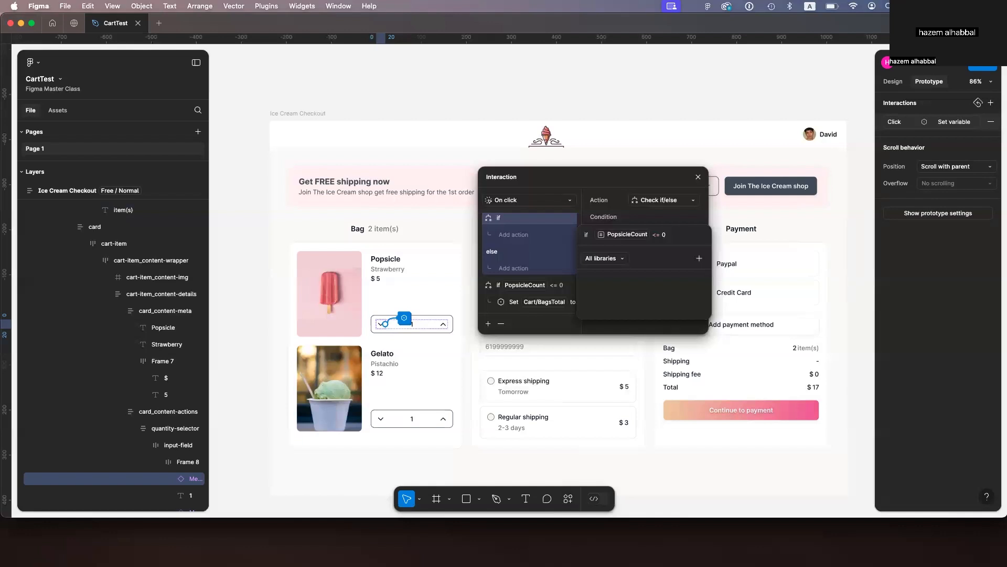
key(Return)
Step: Inside that if branch, add a Set variable action setting Item/PopsicleCount to MinimumValue
click(514, 234)
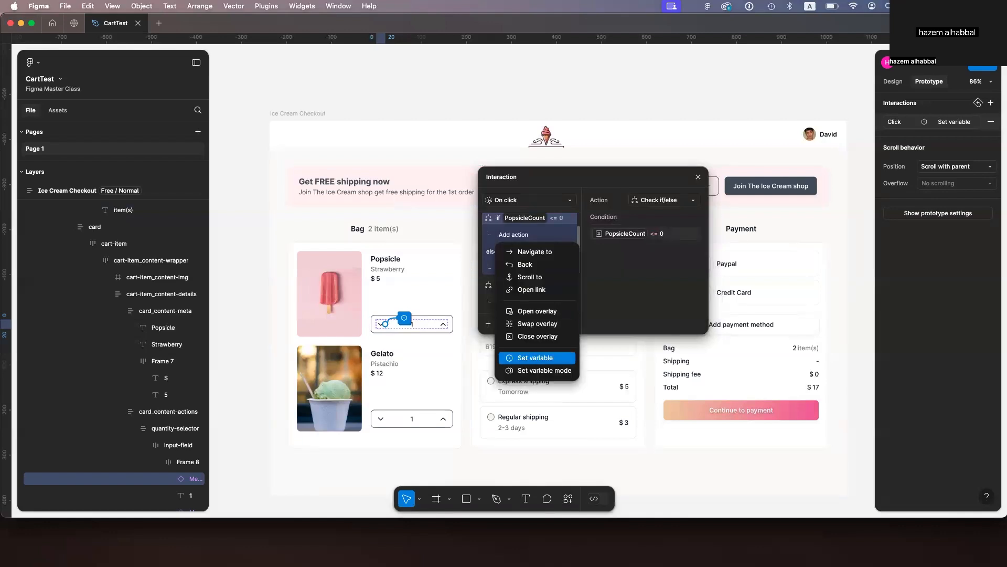
click(525, 358)
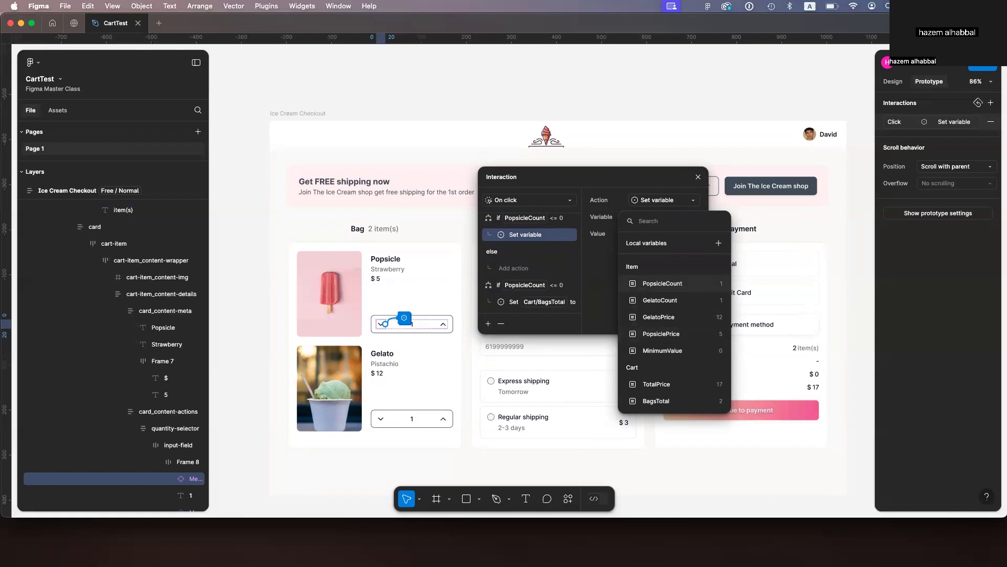
click(662, 284)
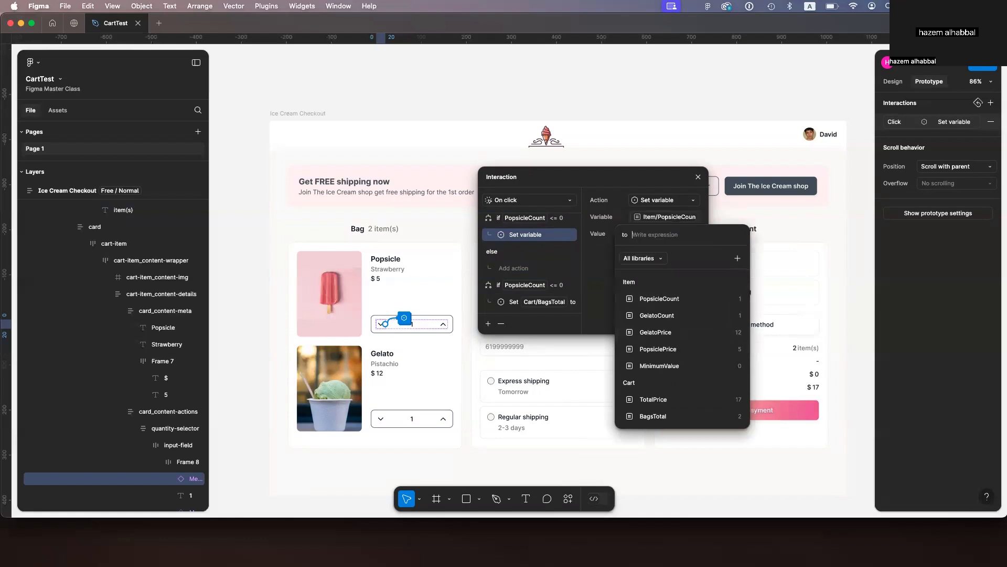
click(659, 366)
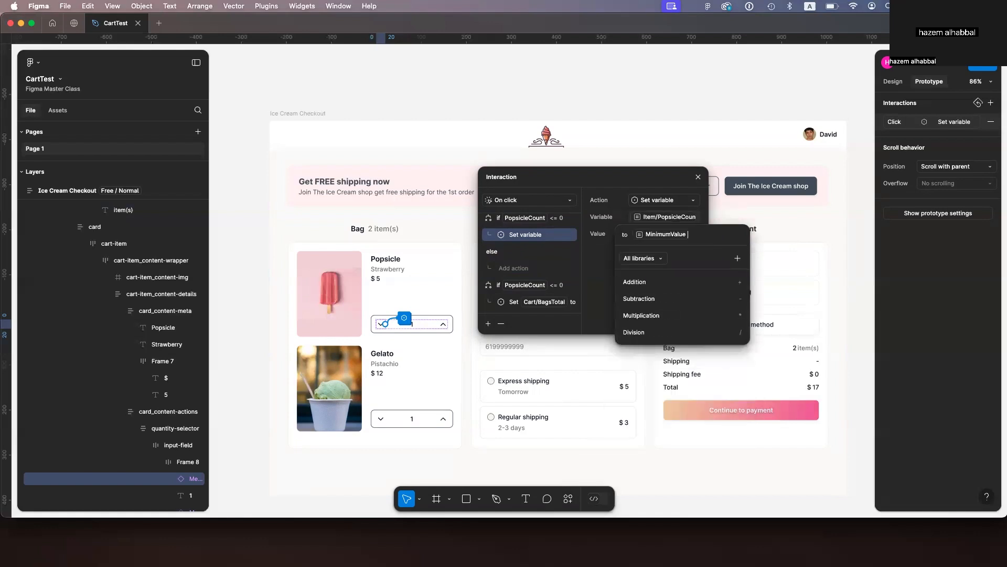
key(Return)
key(Escape)
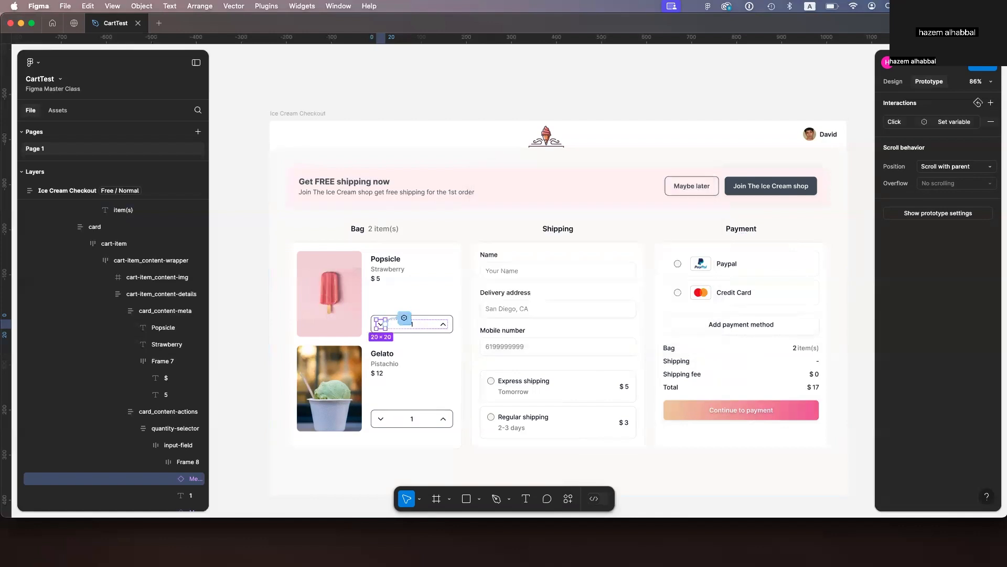
Step: Preview the checkout frame and test the popsicle down chevron repeatedly
click(67, 191)
key(shift+space)
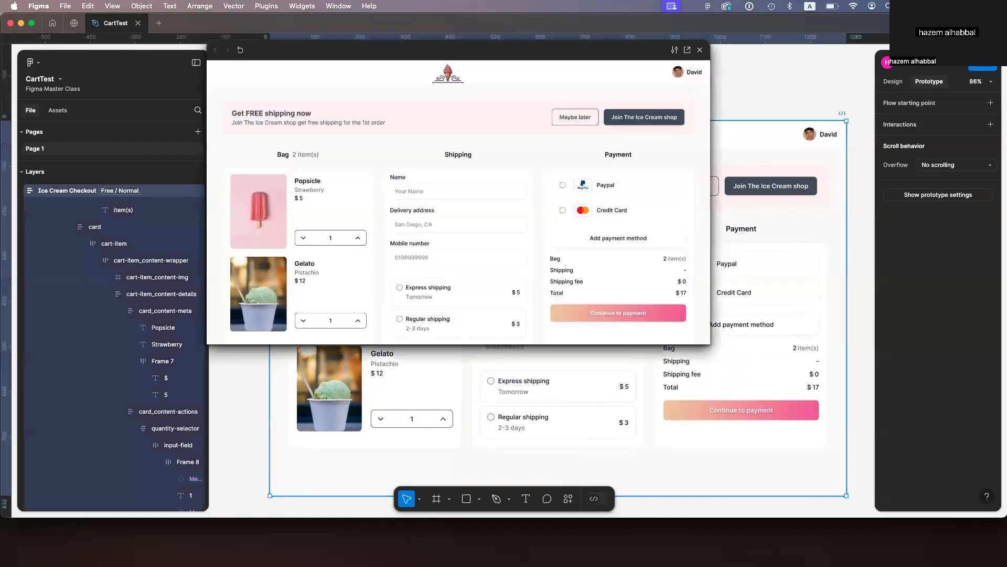
click(304, 238)
click(304, 238)
click(303, 237)
click(303, 238)
click(304, 238)
click(304, 238)
click(303, 237)
click(700, 50)
Step: Reorder the down chevron's actions, moving the Set Cart/BagsTotal and Set Cart/TotalPrice actions to the top of the list
super+click(381, 323)
click(404, 318)
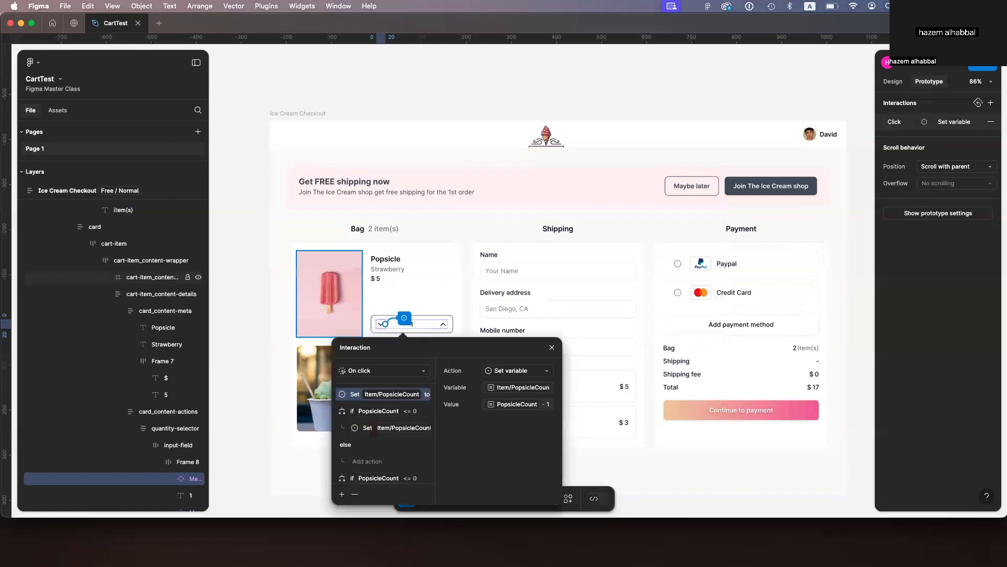
scroll(383, 430, down, 2)
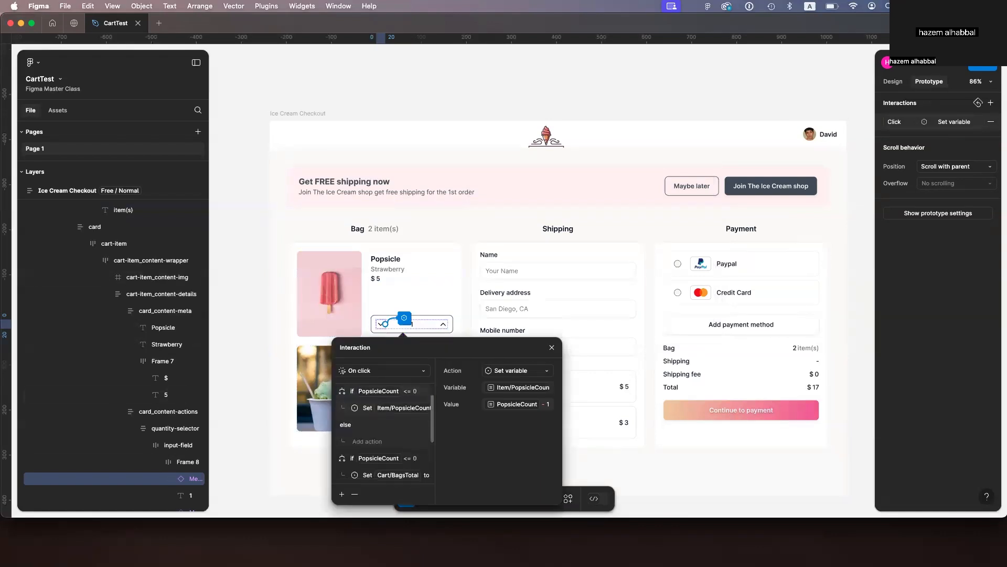
click(385, 455)
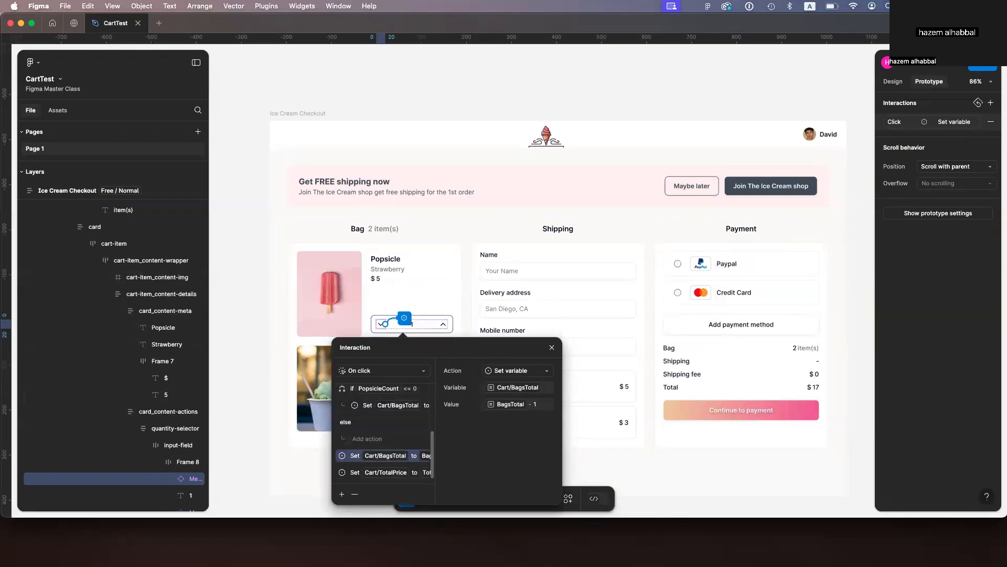
drag(356, 456, 355, 404)
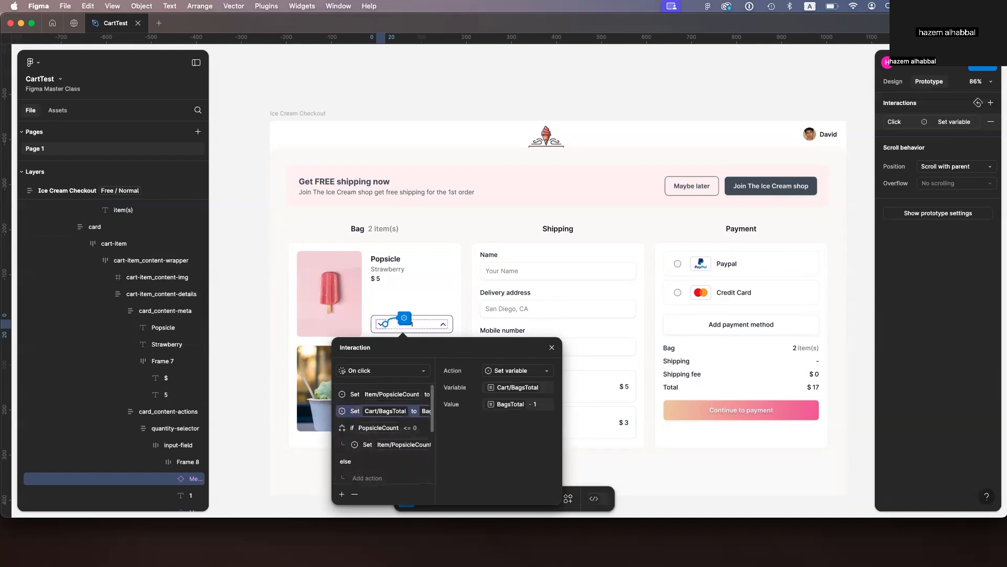
scroll(383, 430, down, 2)
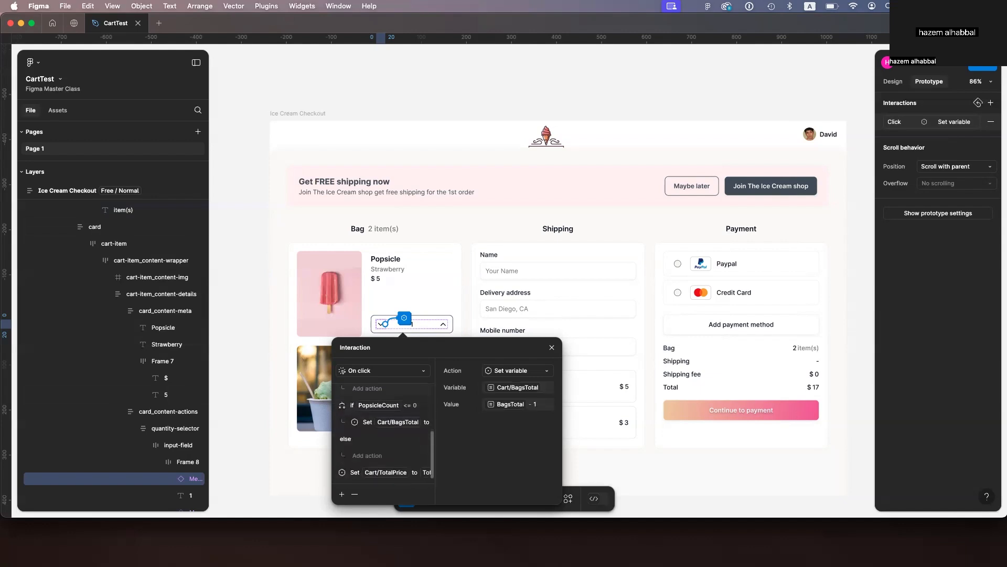
drag(356, 472, 356, 407)
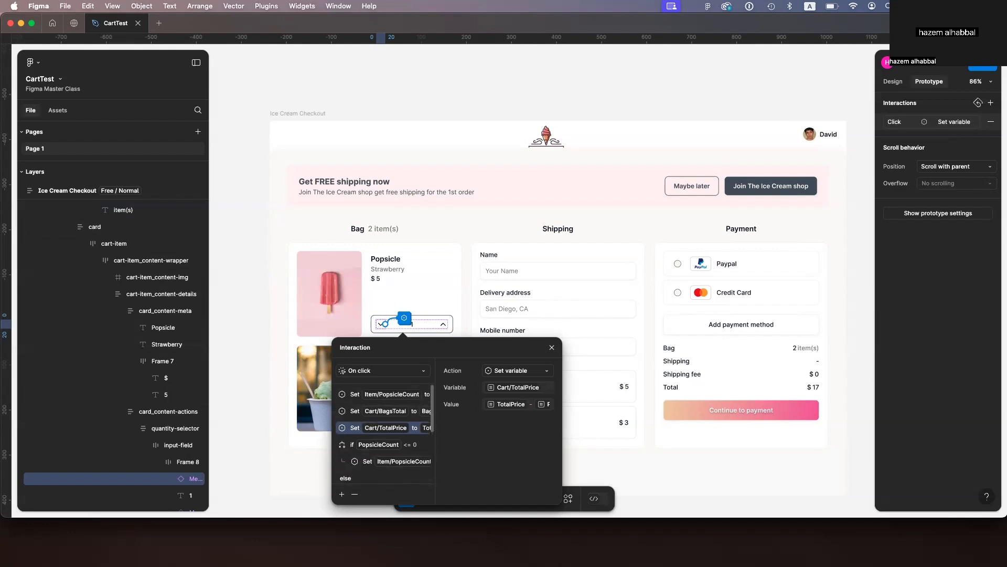
Step: Add a new Check if/else action with the condition PopsicleCount <= 0
scroll(383, 435, down, 3)
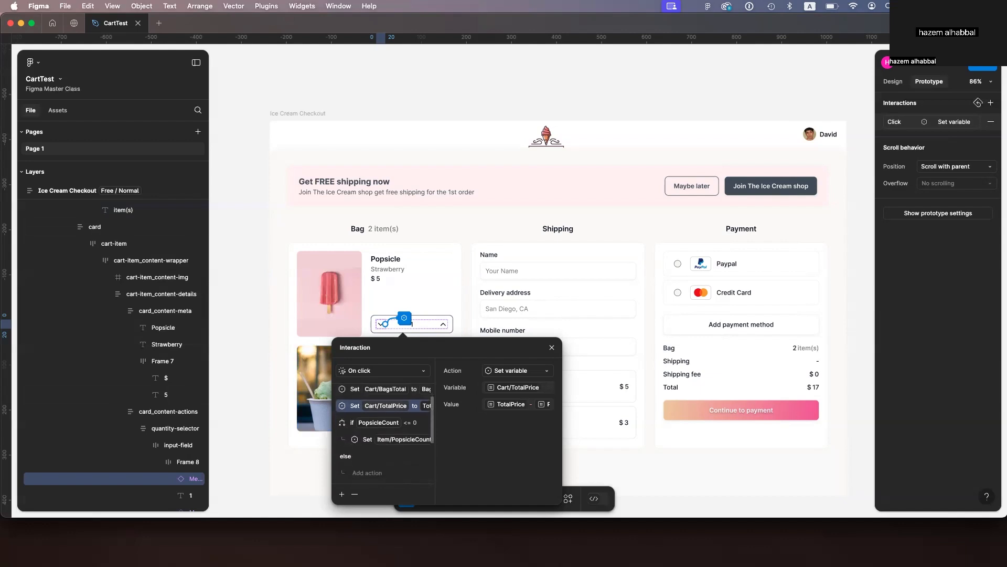
scroll(383, 435, down, 2)
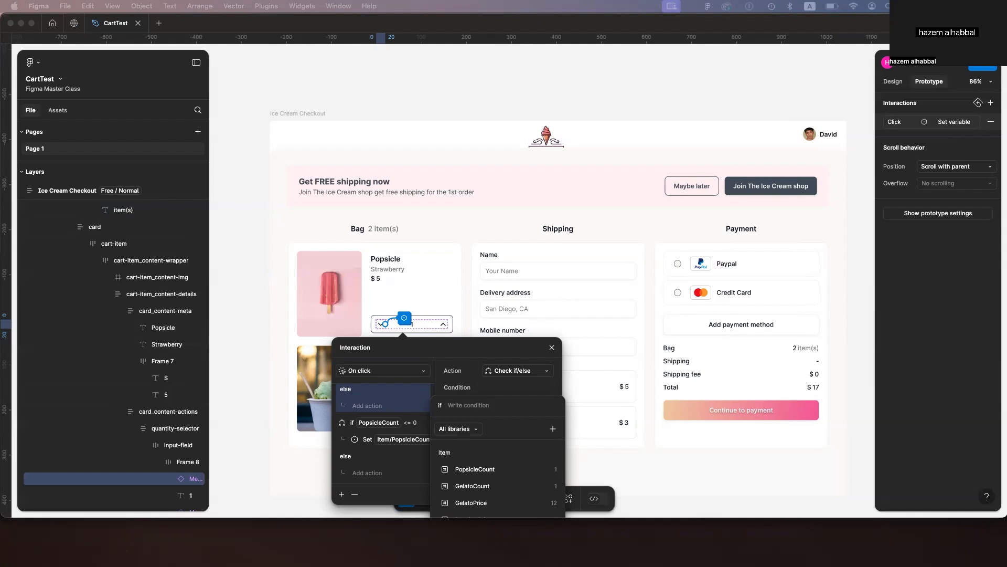
click(497, 469)
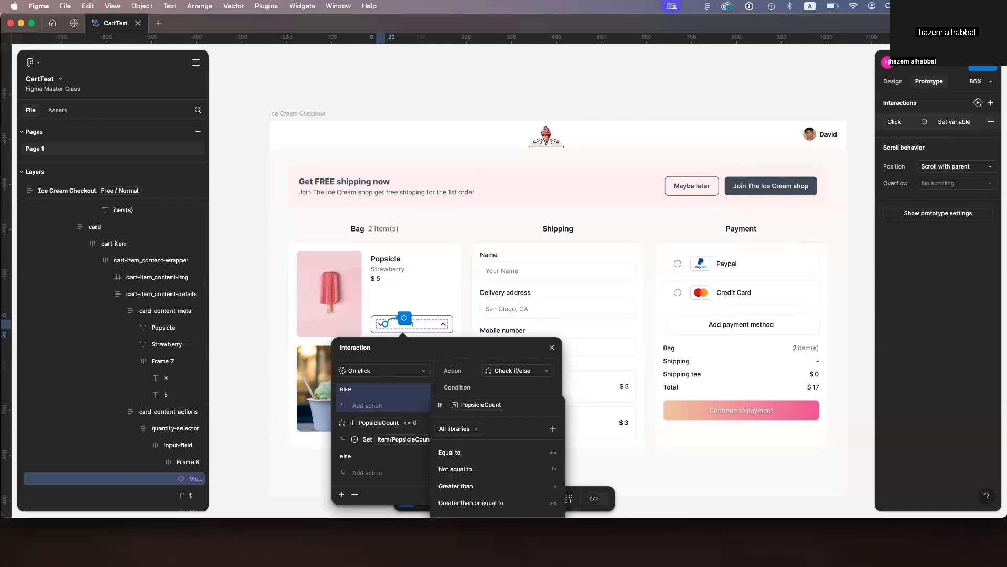
text(<)
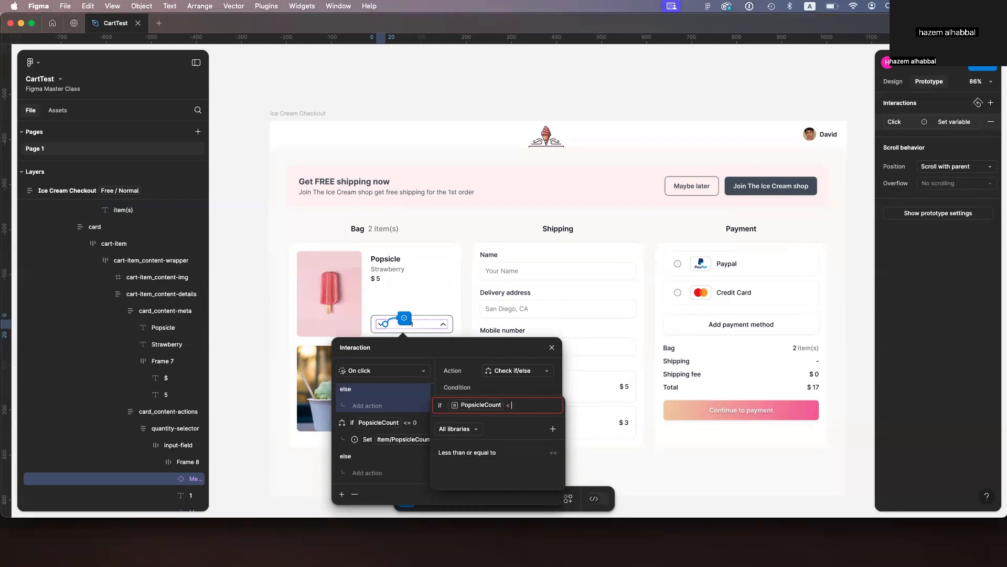
click(493, 453)
text(0)
key(Return)
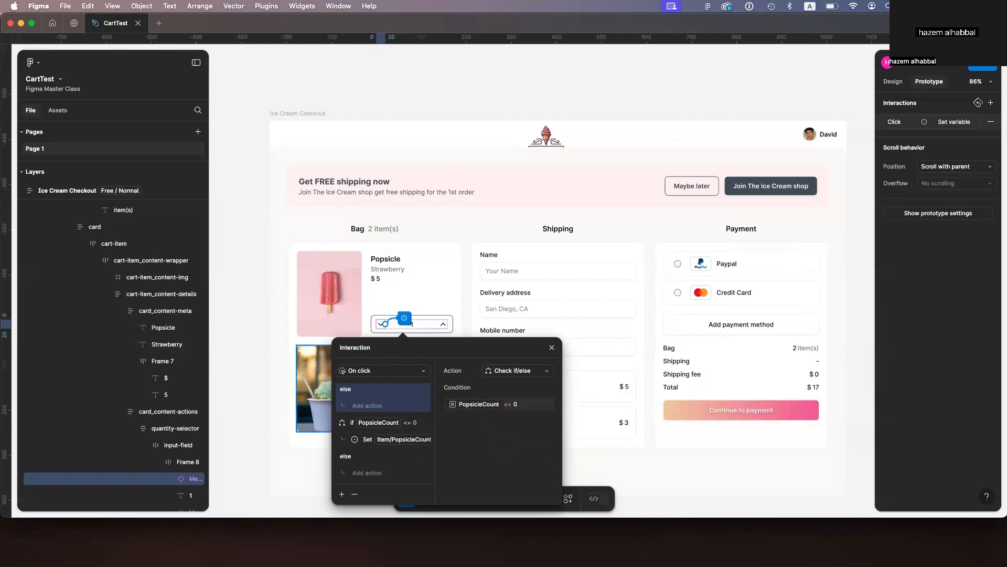
Step: Inside its if branch, set Cart/TotalPrice to GelatoCount * GelatoPrice
scroll(380, 444, up, 2)
click(387, 427)
click(389, 490)
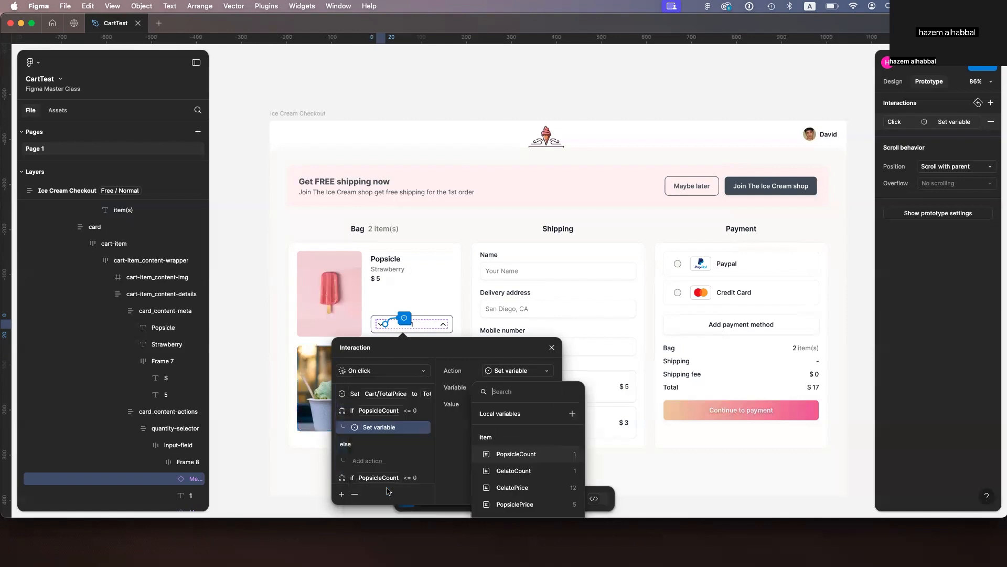
text(tot)
click(524, 456)
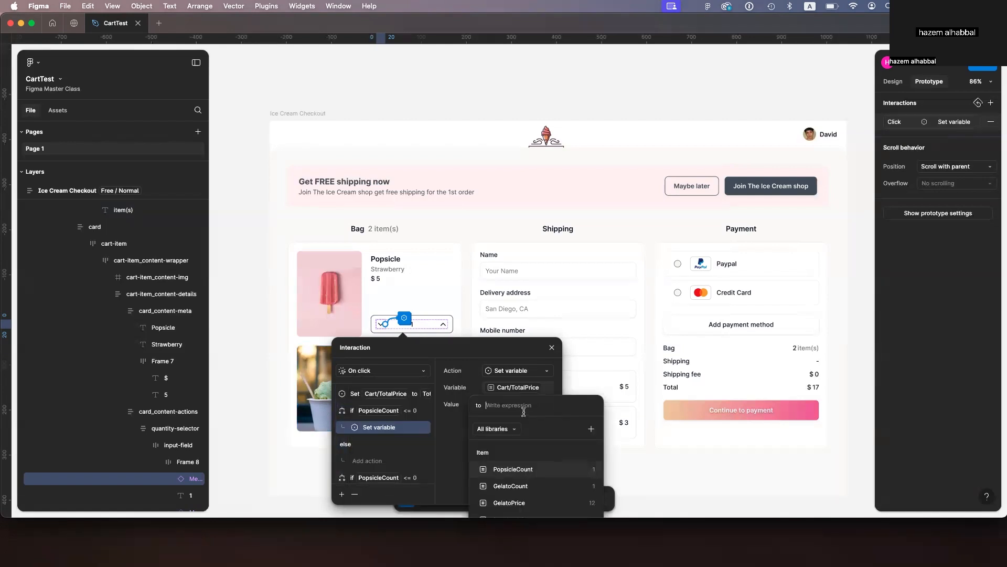
text(gel)
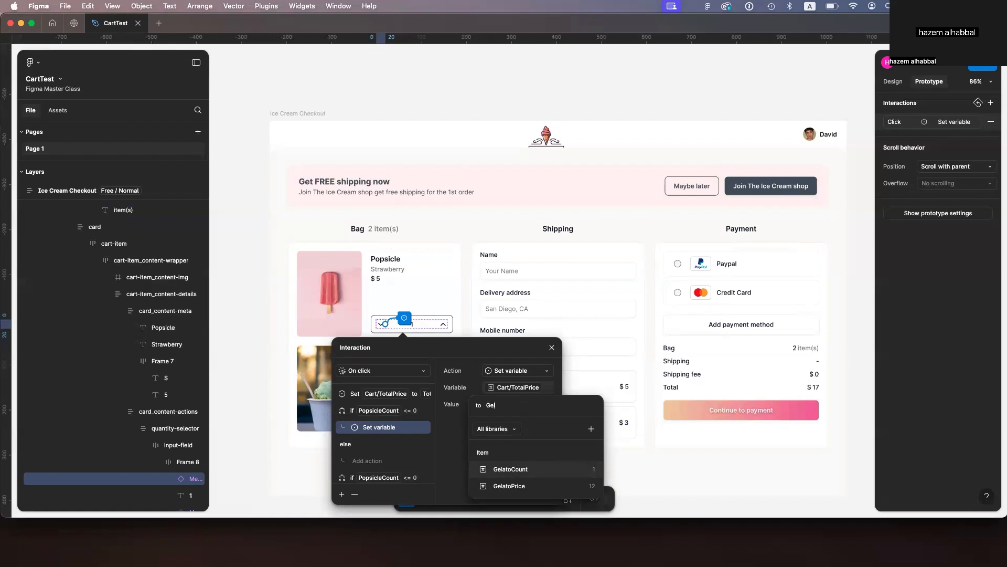
click(533, 470)
text(*)
text(G)
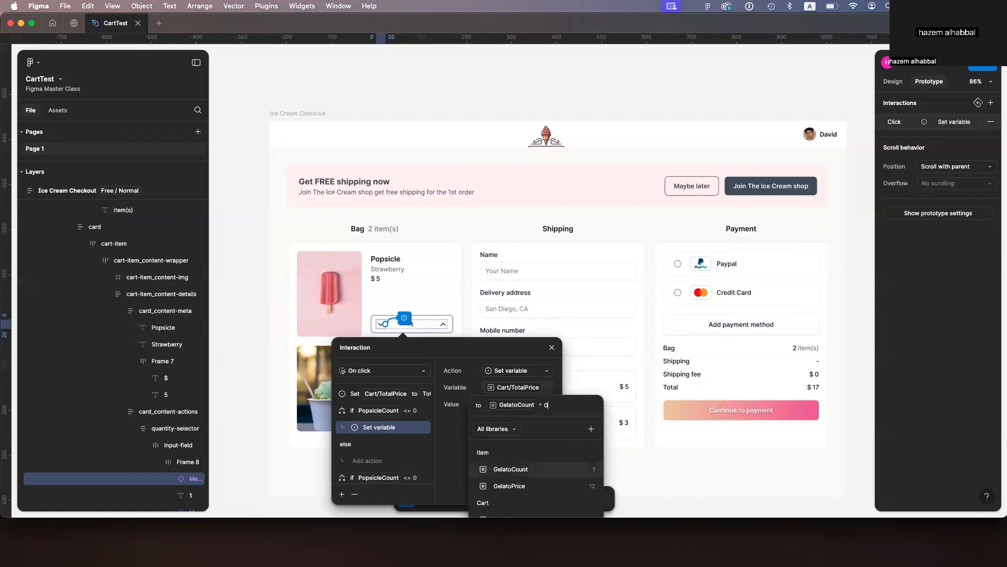
click(526, 486)
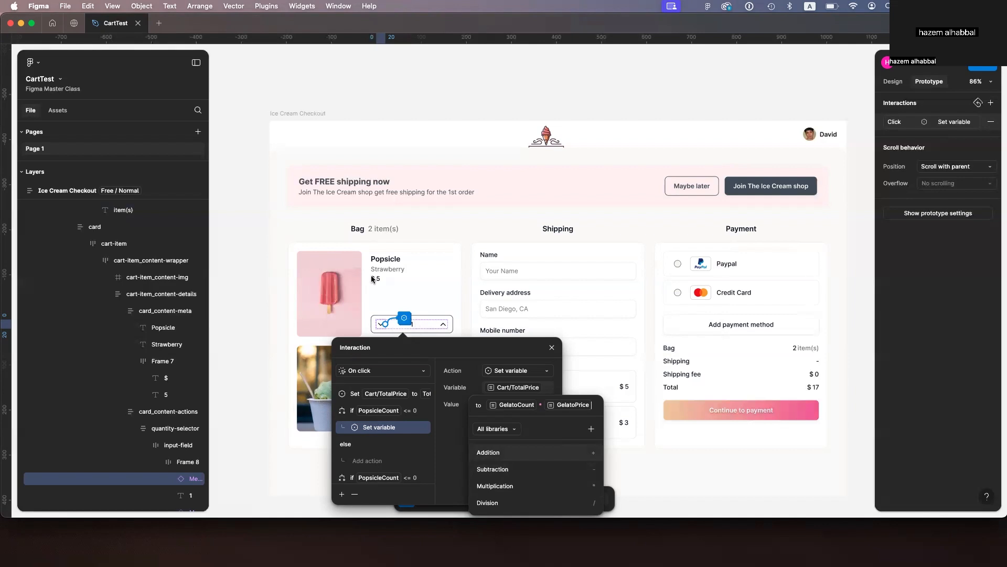
click(320, 116)
Step: Preview the prototype to test the popsicle counter, then review the popsicle up chevron's interaction actions
key(shift+space)
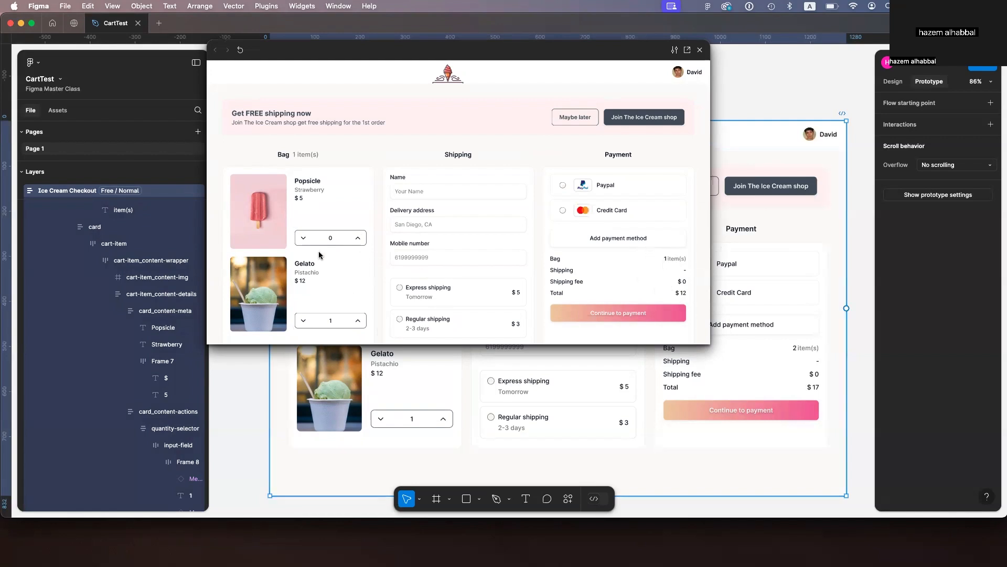
click(700, 50)
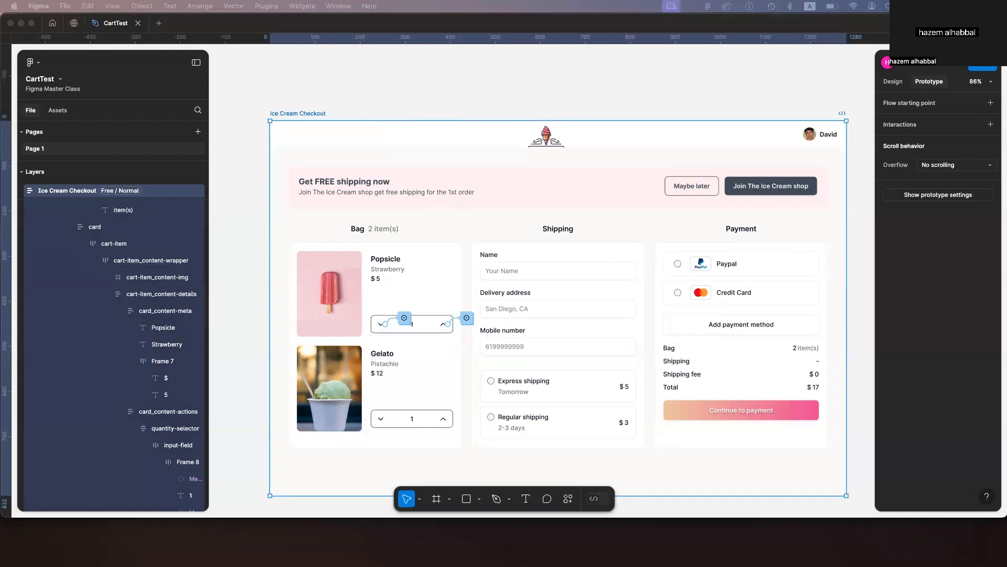
click(447, 324)
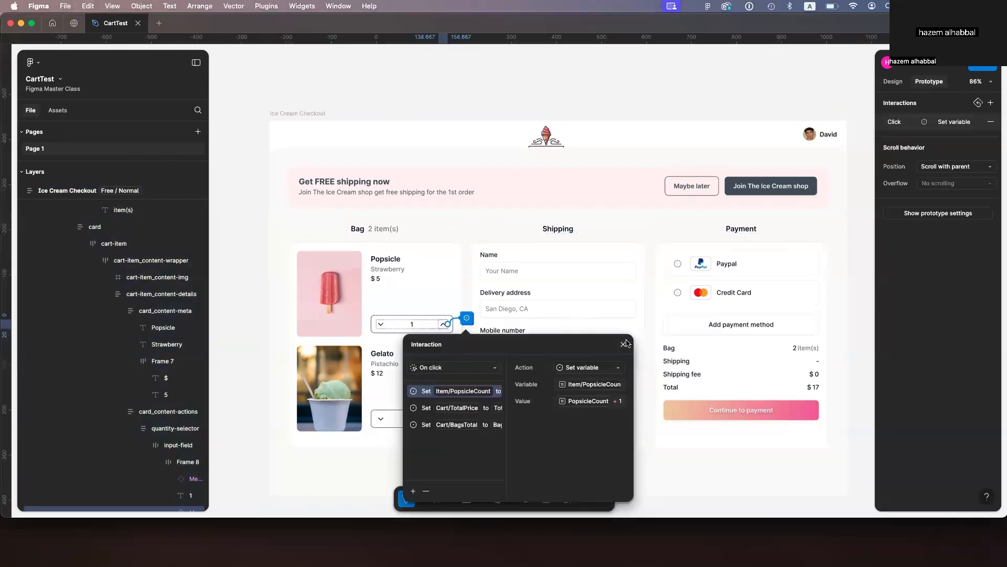
key(Escape)
Step: Select the gelato up chevron and add a click interaction with Set variable actions
click(443, 419)
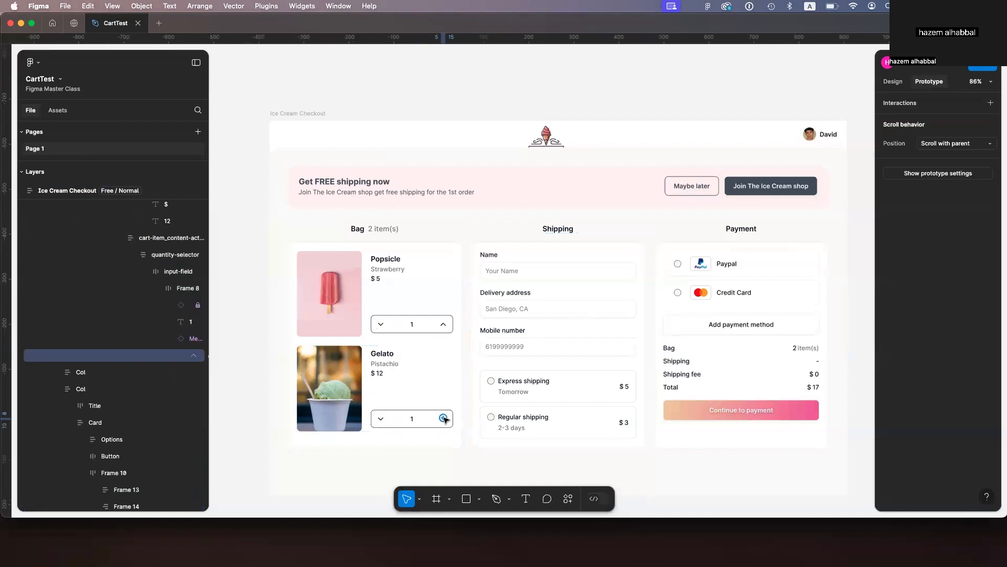
click(189, 342)
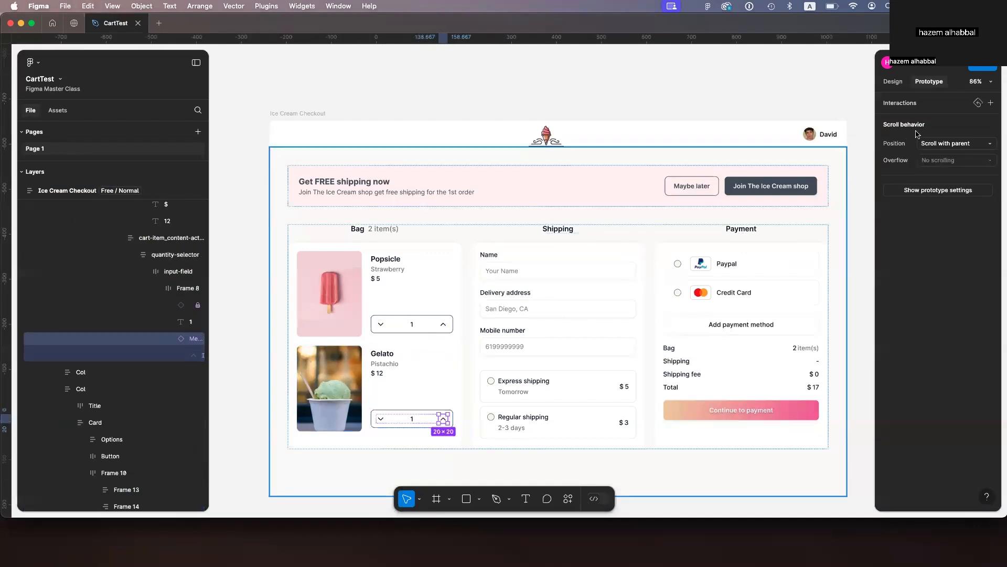
click(991, 104)
mouse_move(443, 417)
drag(443, 418, 580, 187)
click(468, 414)
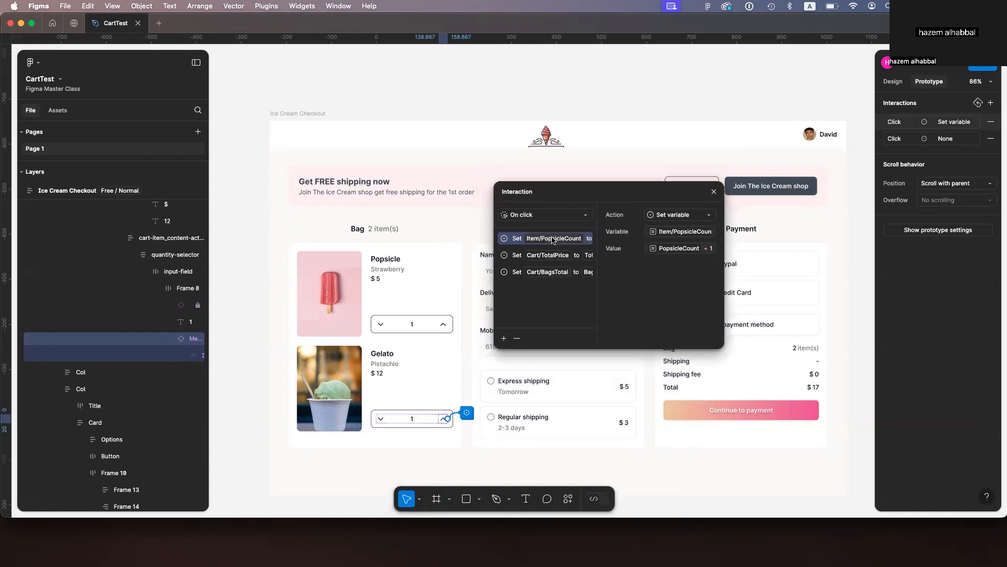
Step: Change the gelato up chevron's first action to set Item/GelatoCount, replacing PopsicleCount in its value
click(671, 232)
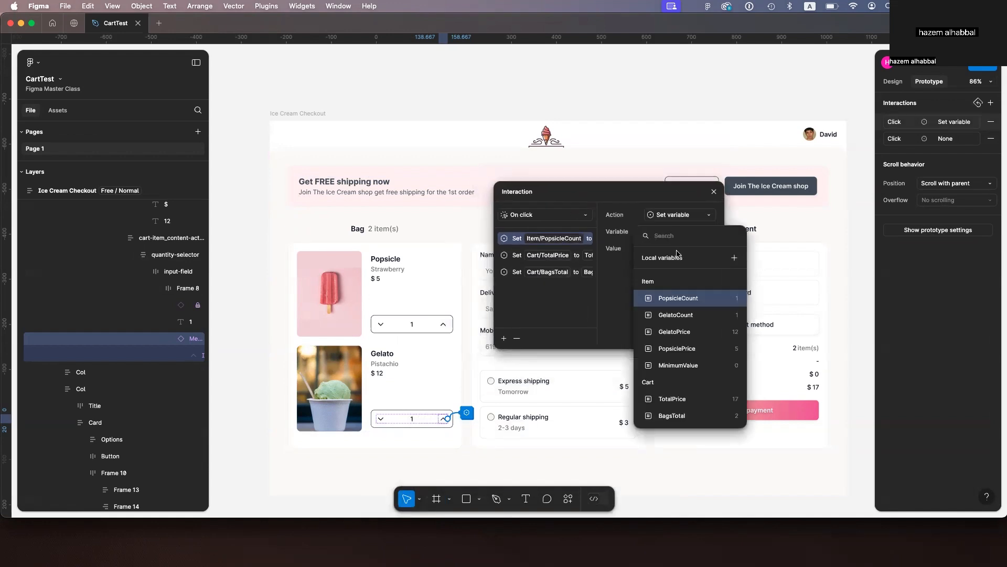
click(676, 314)
click(680, 250)
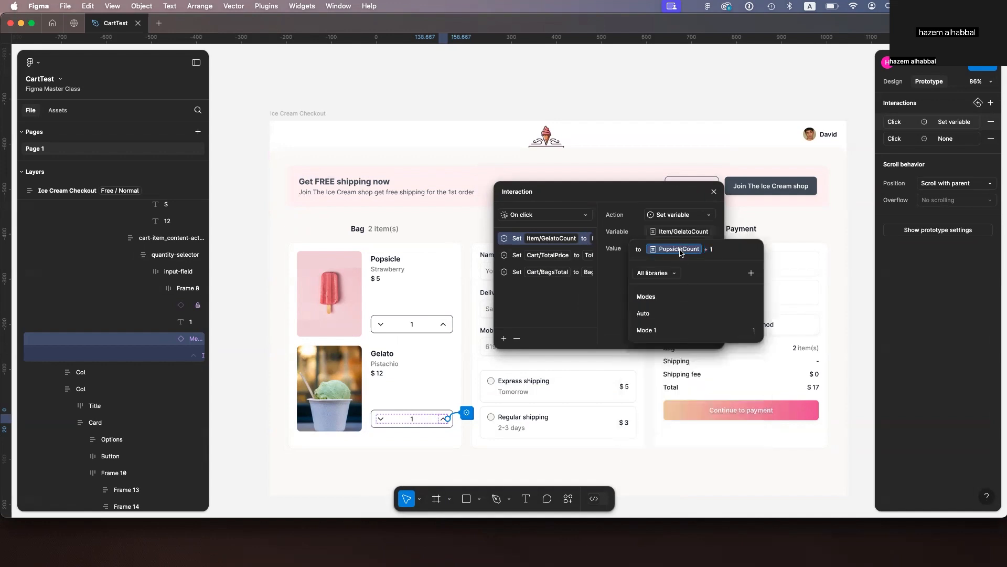
key(BackSpace)
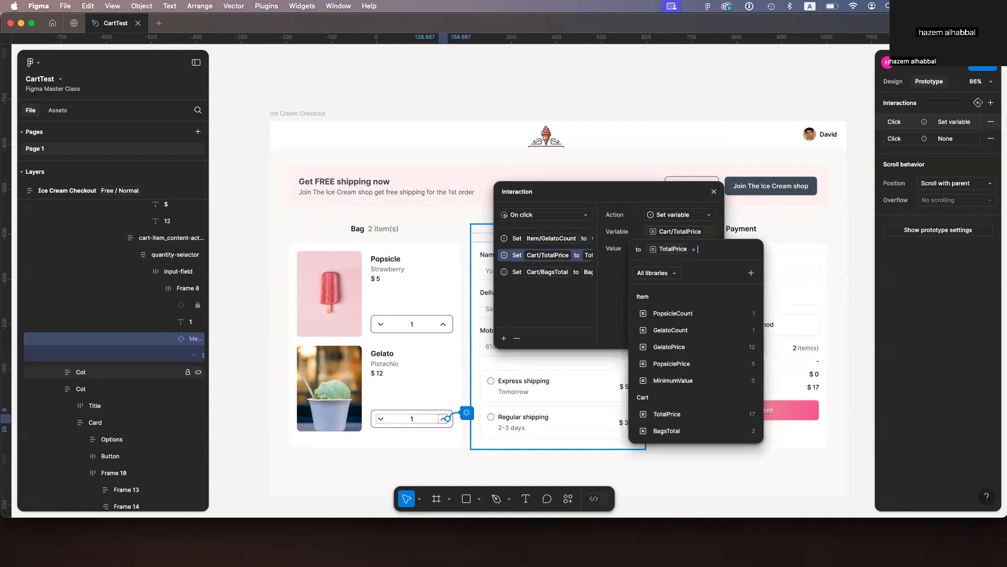
click(687, 345)
click(573, 267)
click(651, 247)
key(Escape)
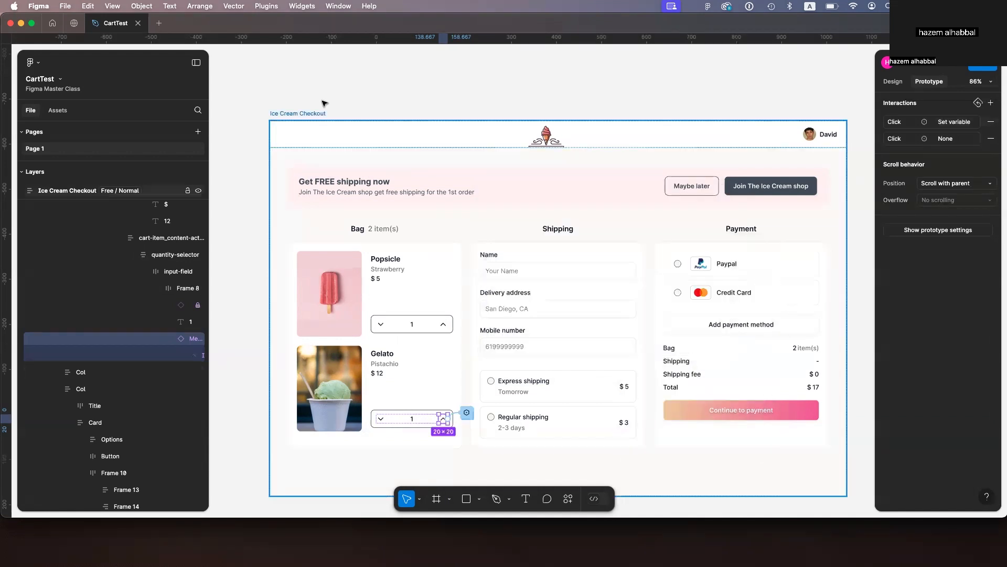
Step: Preview the prototype to test the popsicle and gelato counters
click(325, 104)
click(317, 116)
key(shift+space)
click(359, 321)
click(358, 239)
click(359, 321)
click(304, 238)
click(304, 239)
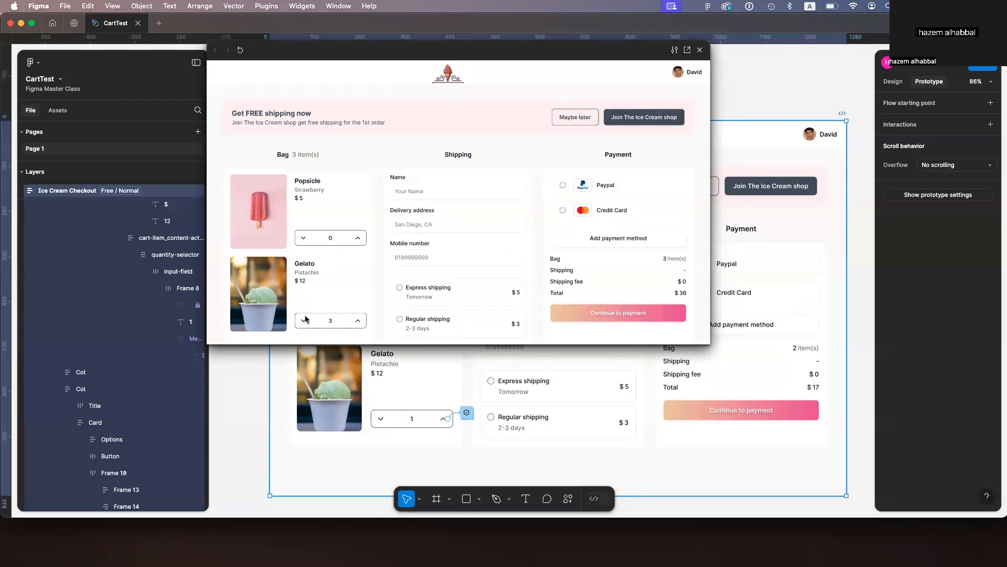
click(700, 49)
Step: Review the popsicle down chevron's interaction actions
click(404, 318)
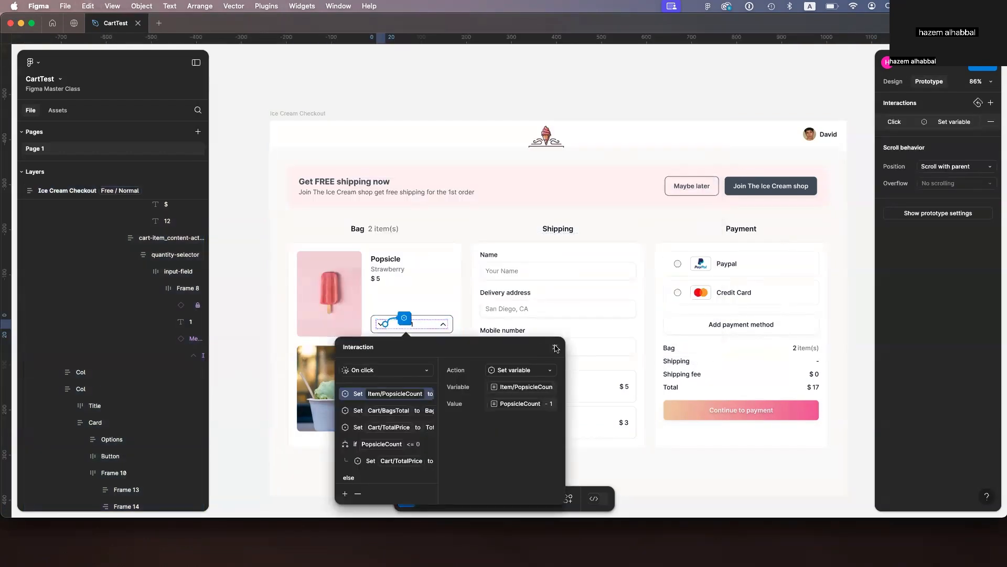
click(555, 348)
click(406, 318)
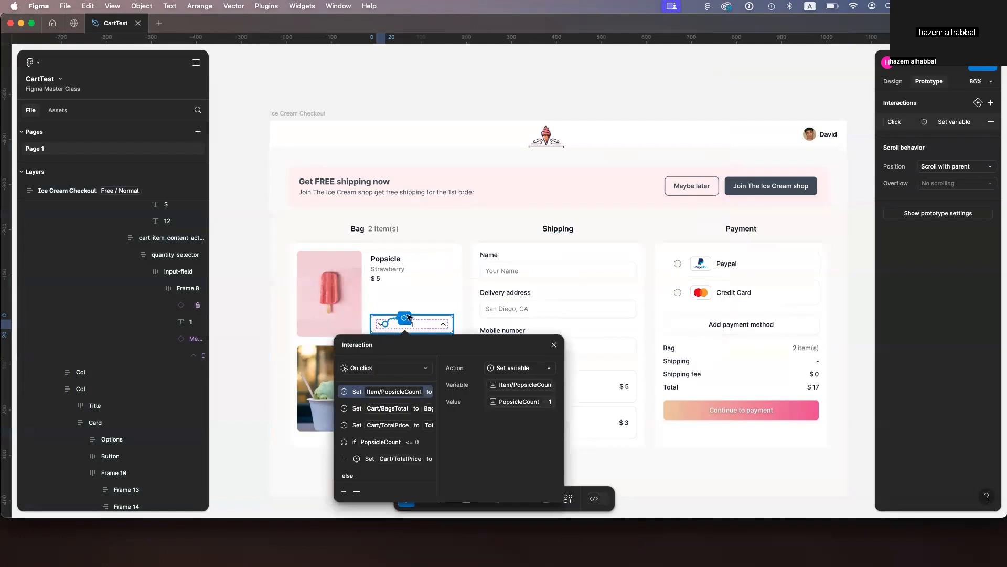
click(554, 345)
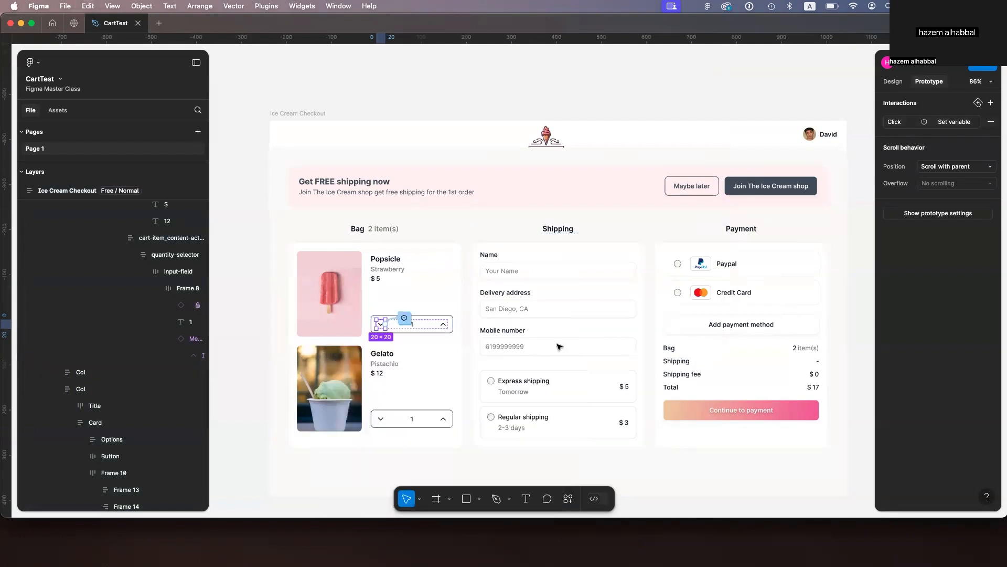
Step: Make the gelato down chevron's first action set Item/GelatoCount
click(382, 420)
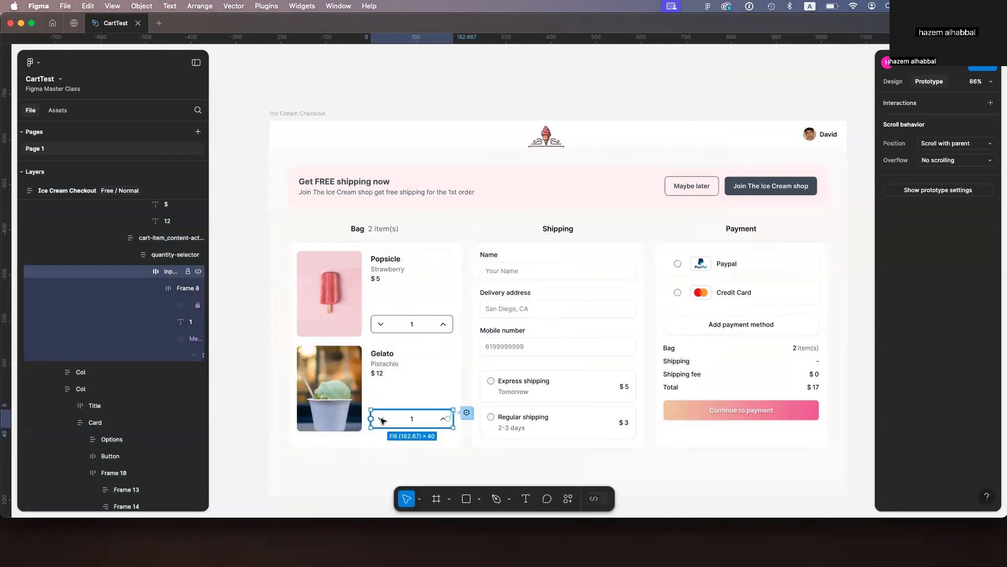
click(182, 307)
mouse_move(386, 420)
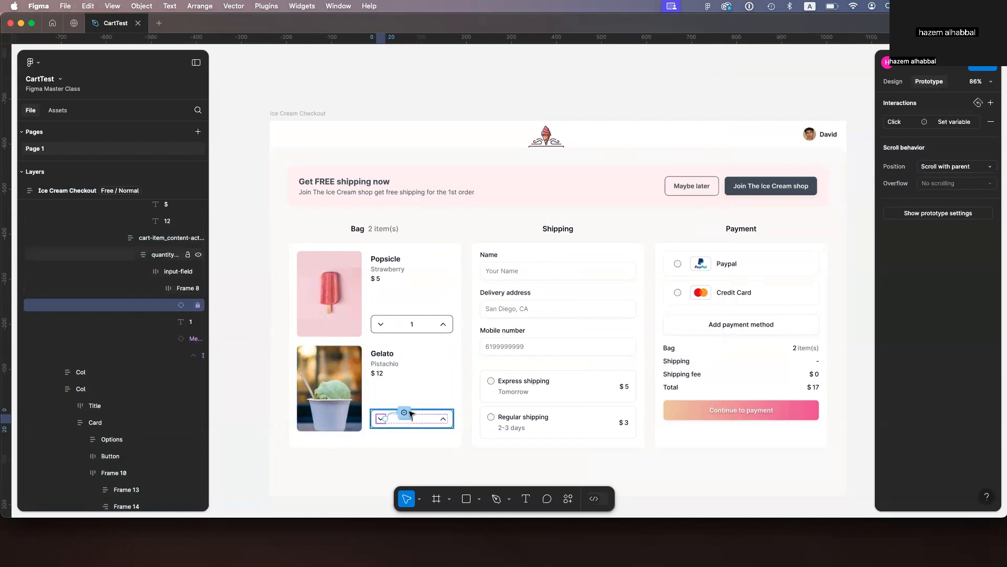
click(386, 419)
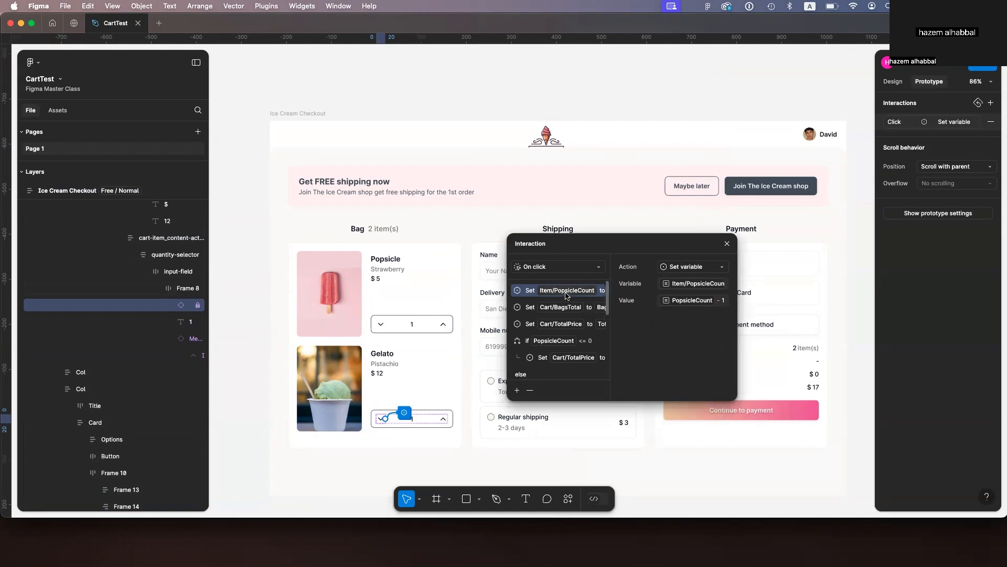
click(691, 284)
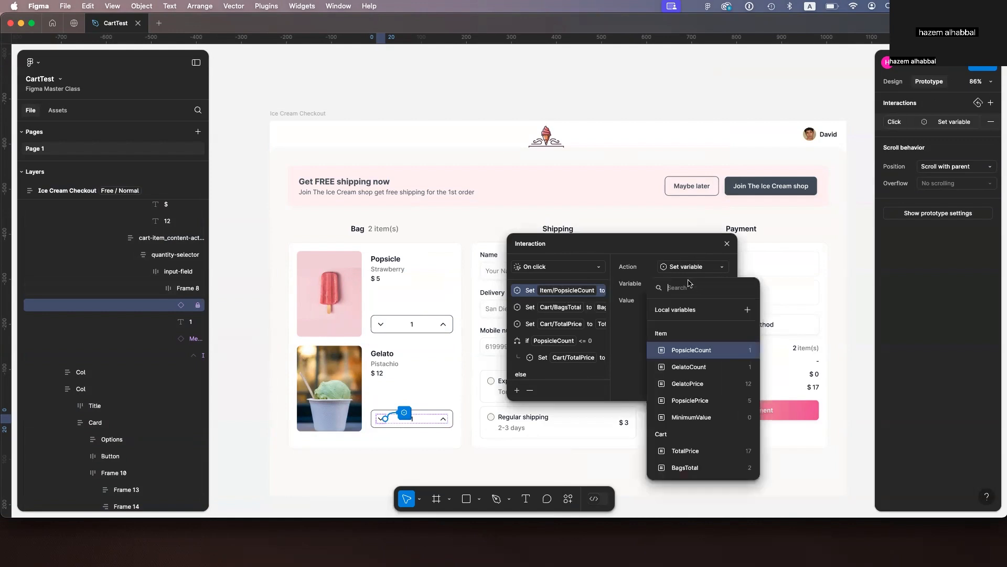
click(689, 367)
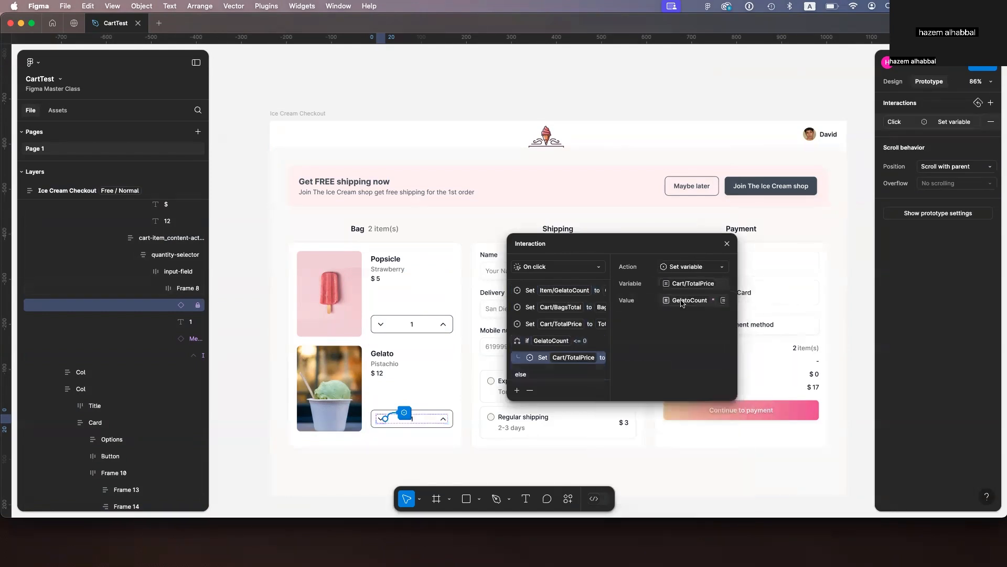
Step: Change the if branch's Cart/TotalPrice value on the gelato down chevron to use PopsicleCount
click(682, 302)
key(p)
key(o)
key(p)
click(652, 433)
text(0)
click(727, 243)
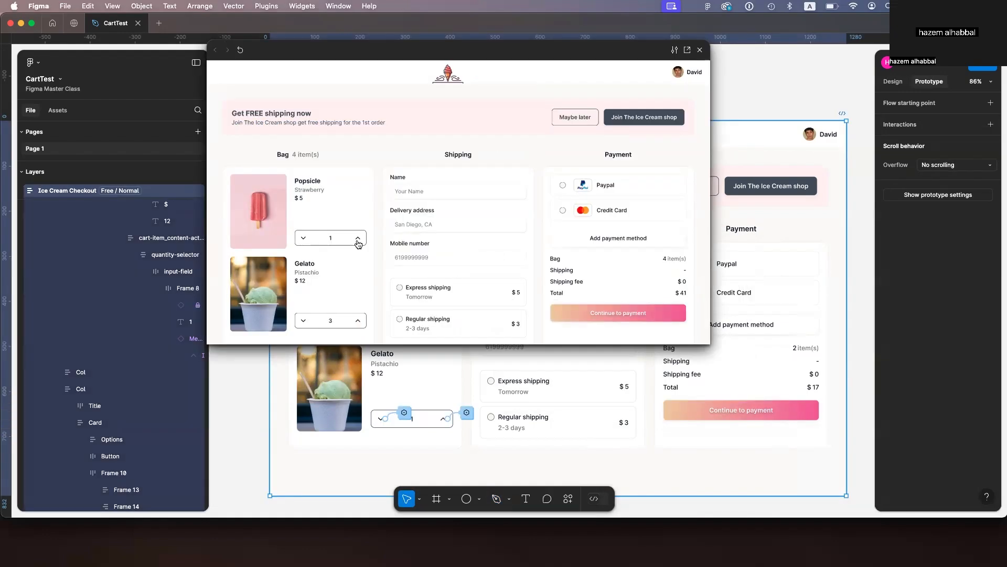
Step: Preview the prototype and test both item counters and the cart totals
click(358, 241)
click(303, 239)
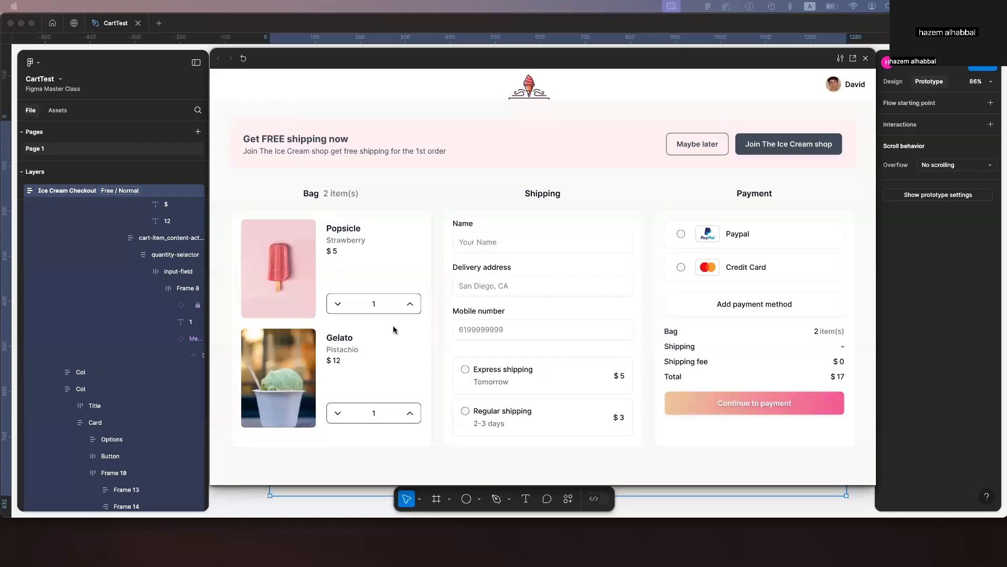
click(411, 305)
click(411, 304)
click(341, 416)
click(339, 305)
click(339, 306)
click(338, 305)
click(409, 414)
click(409, 414)
click(409, 414)
click(409, 414)
click(409, 305)
click(409, 305)
click(409, 306)
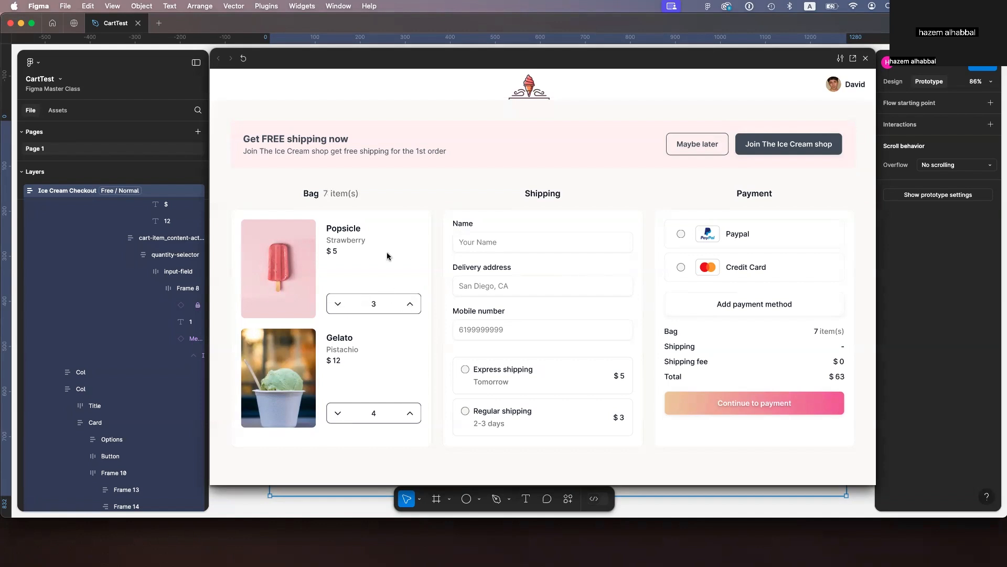